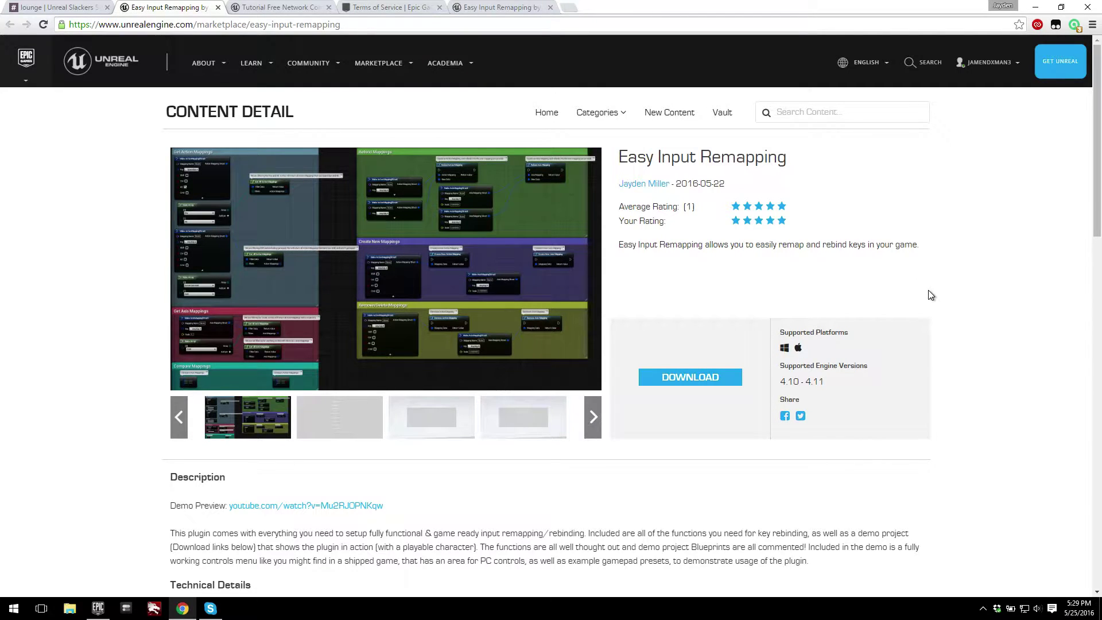
# Step: From the launcher's Library vault, bring up Install to Engine for Easy Input Remapping, targeting 4.11
pyautogui.scroll(-1, 927, 290)
pyautogui.scroll(1, 927, 291)
pyautogui.scroll(-5, 695, 294)
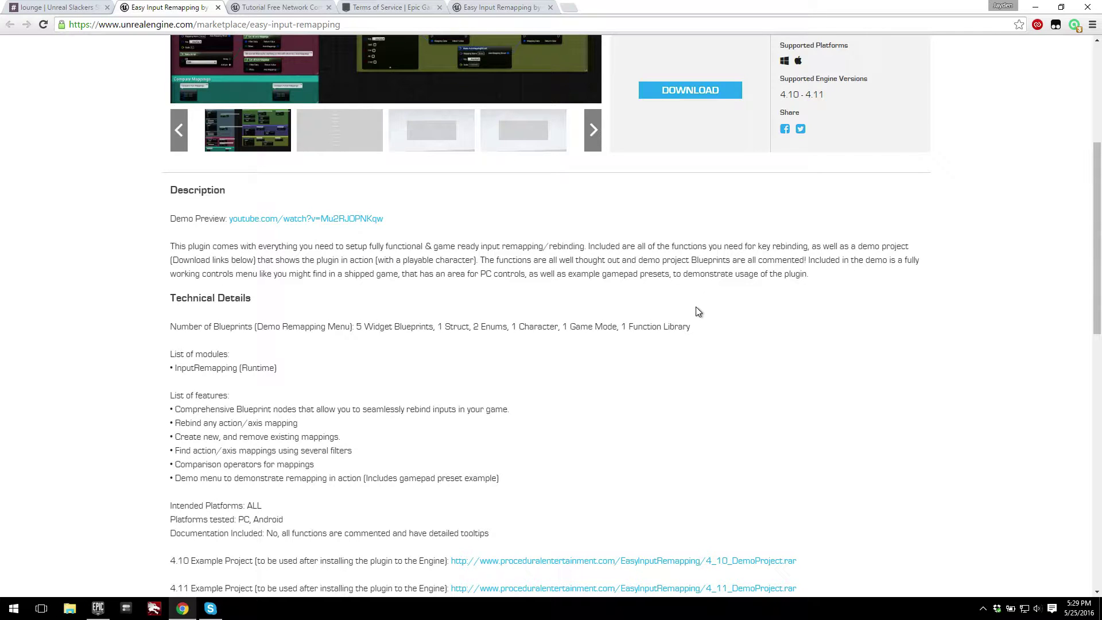
pyautogui.click(97, 608)
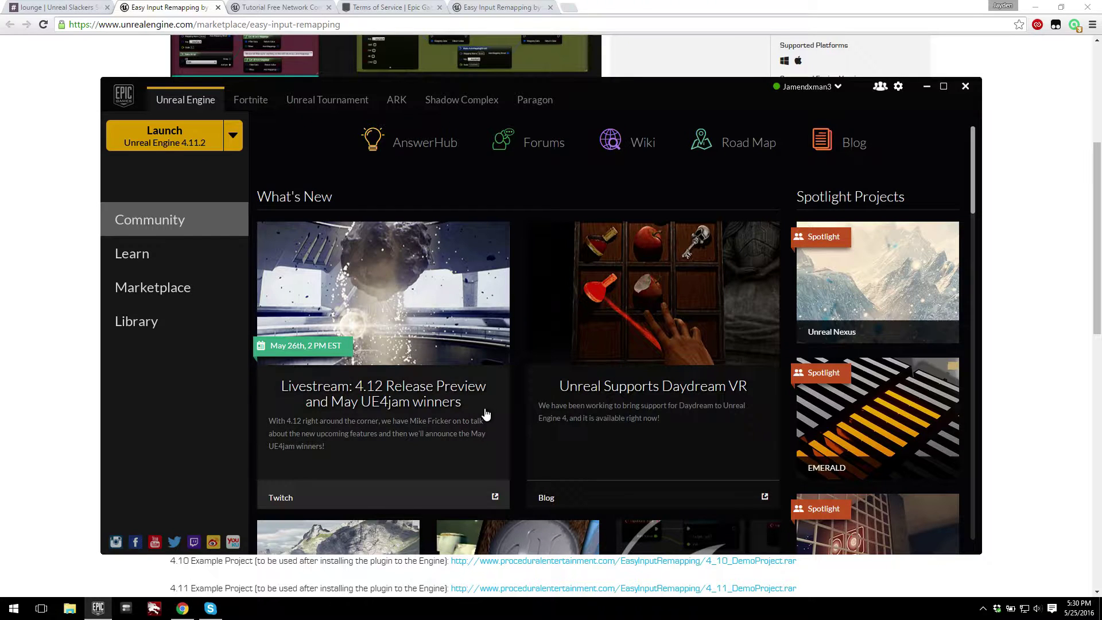
pyautogui.click(235, 317)
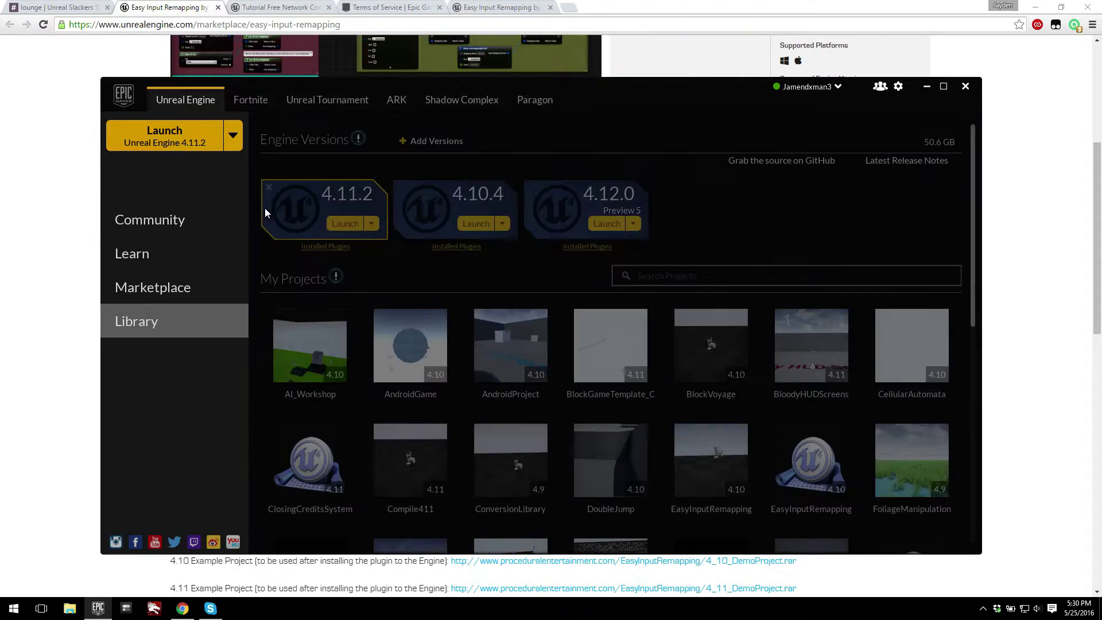
pyautogui.scroll(-3, 593, 345)
pyautogui.scroll(-10, 618, 353)
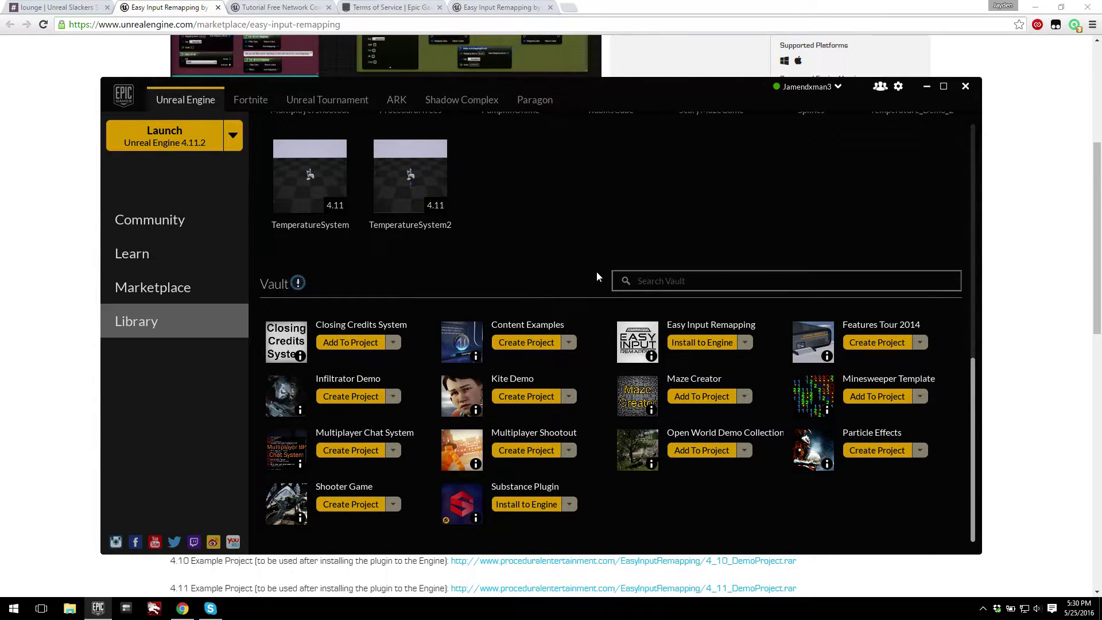
pyautogui.click(711, 347)
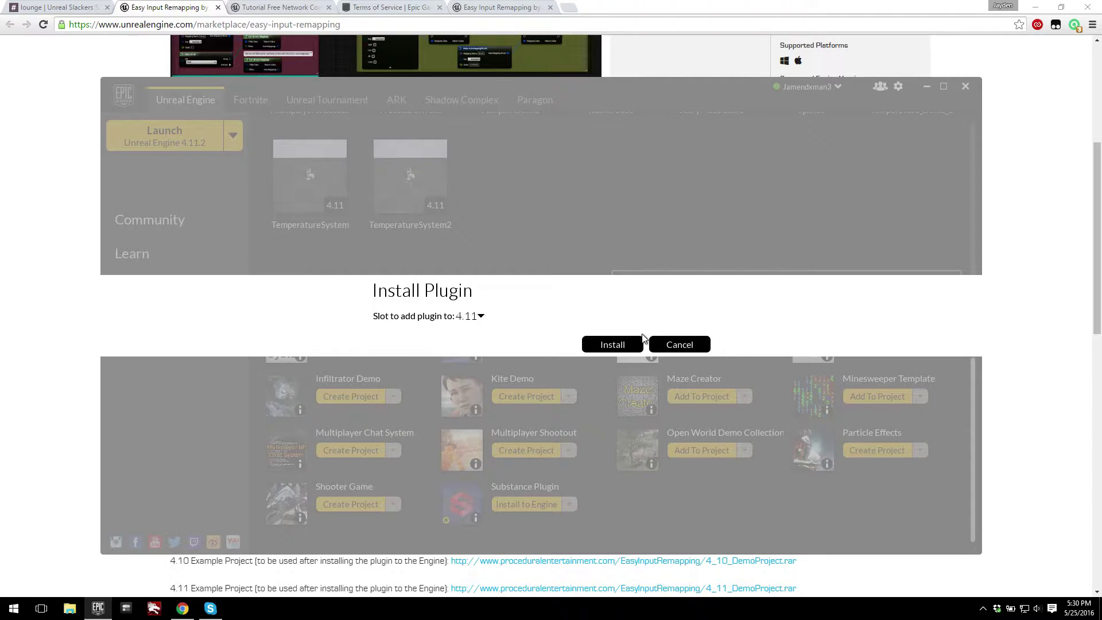
# Step: Confirm installing Easy Input Remapping into engine 4.11 and follow its download in the Vault
pyautogui.click(628, 343)
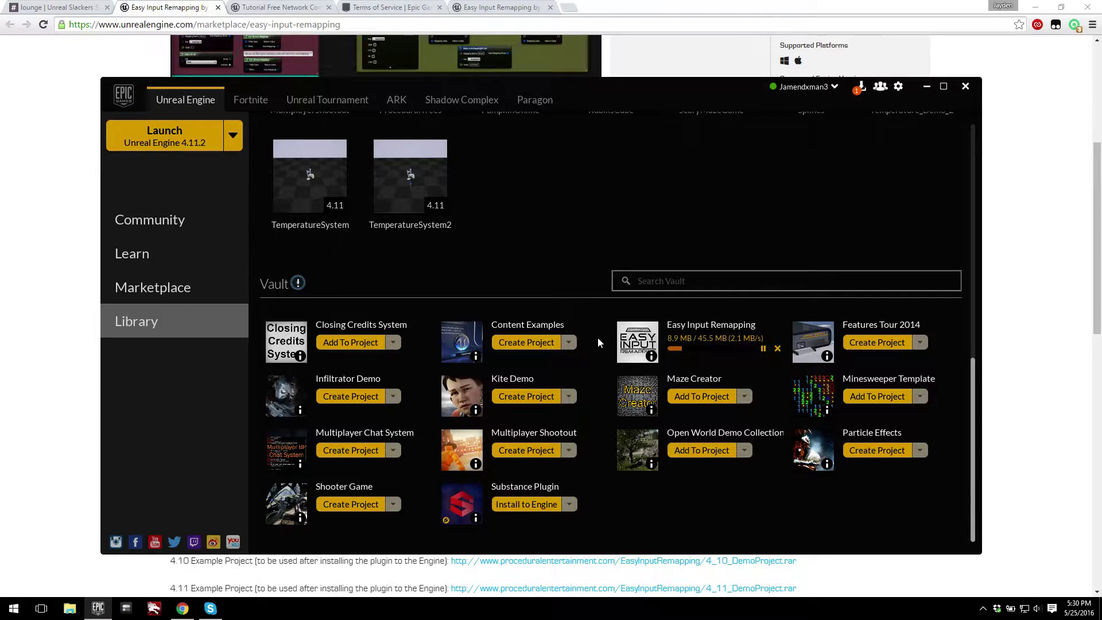
pyautogui.scroll(1, 597, 339)
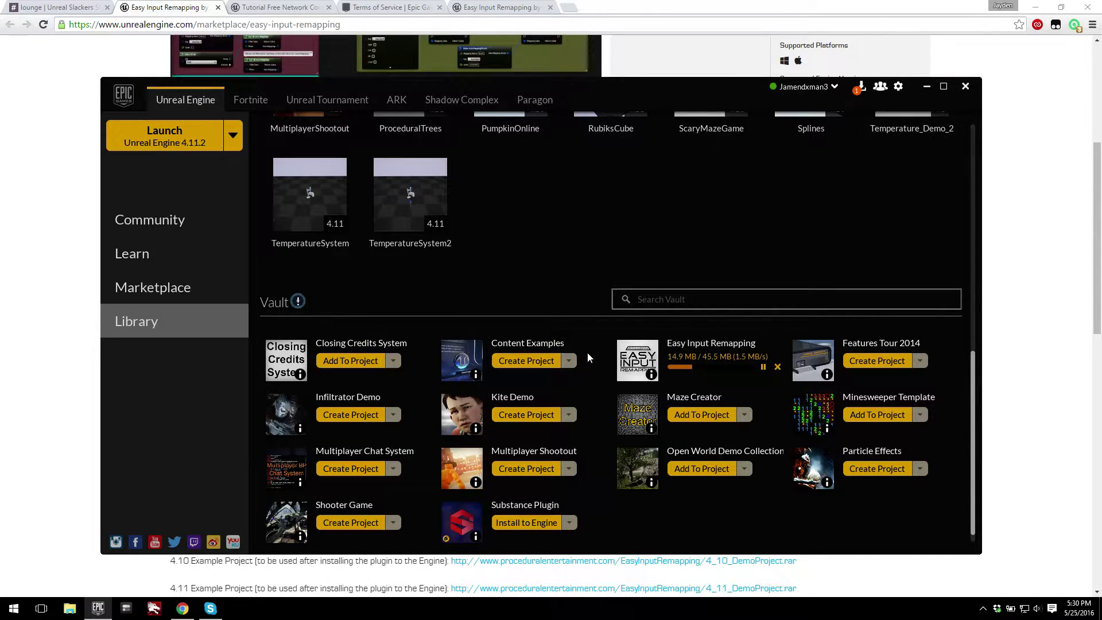
pyautogui.scroll(1, 589, 371)
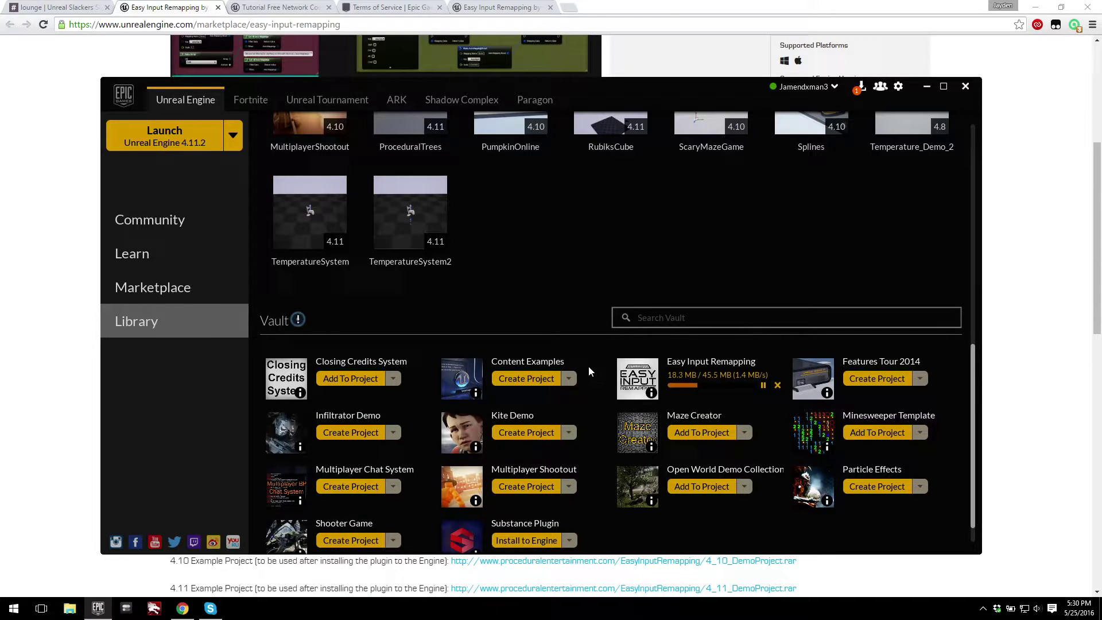
pyautogui.scroll(10, 590, 371)
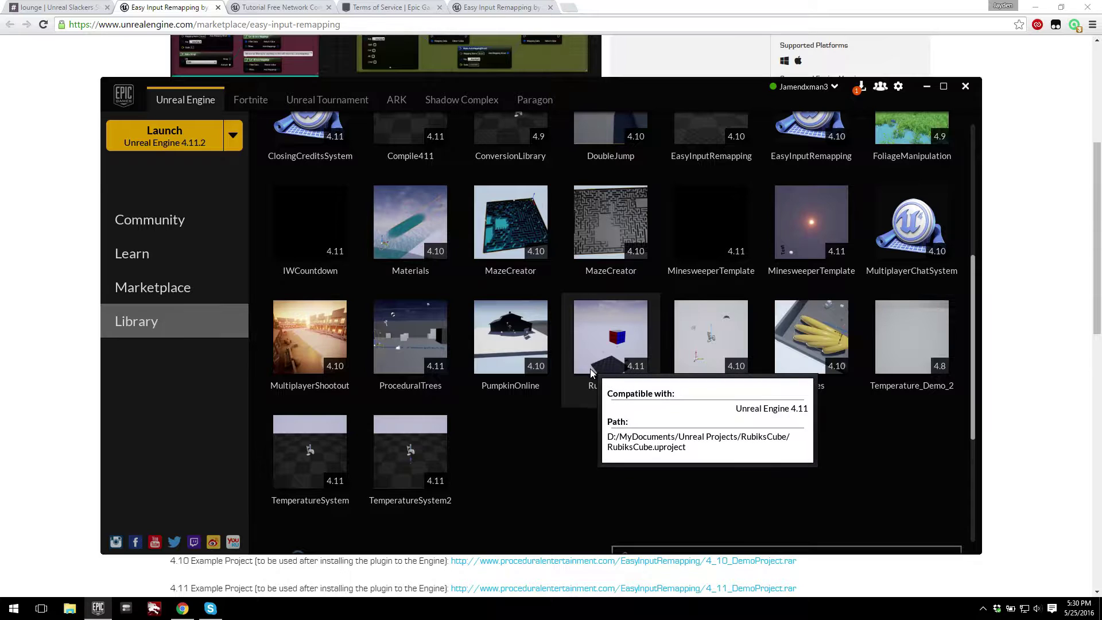
pyautogui.scroll(-3, 590, 373)
pyautogui.scroll(-10, 590, 373)
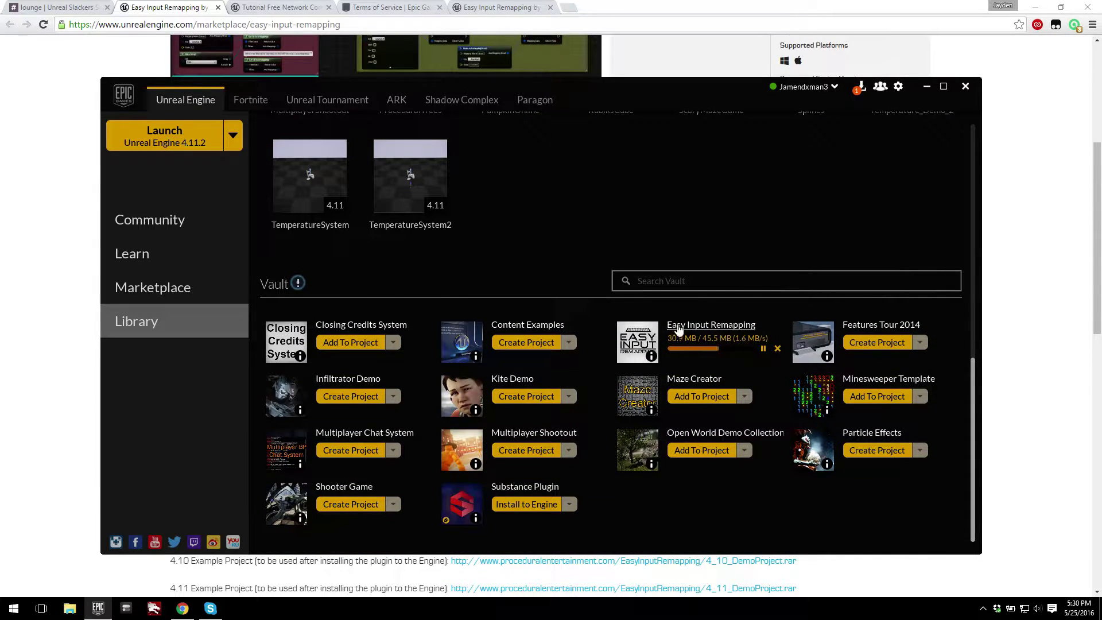
# Step: Download 4_11_DemoProject.rar from the Easy Input Remapping marketplace page and open the archive
pyautogui.click(1030, 349)
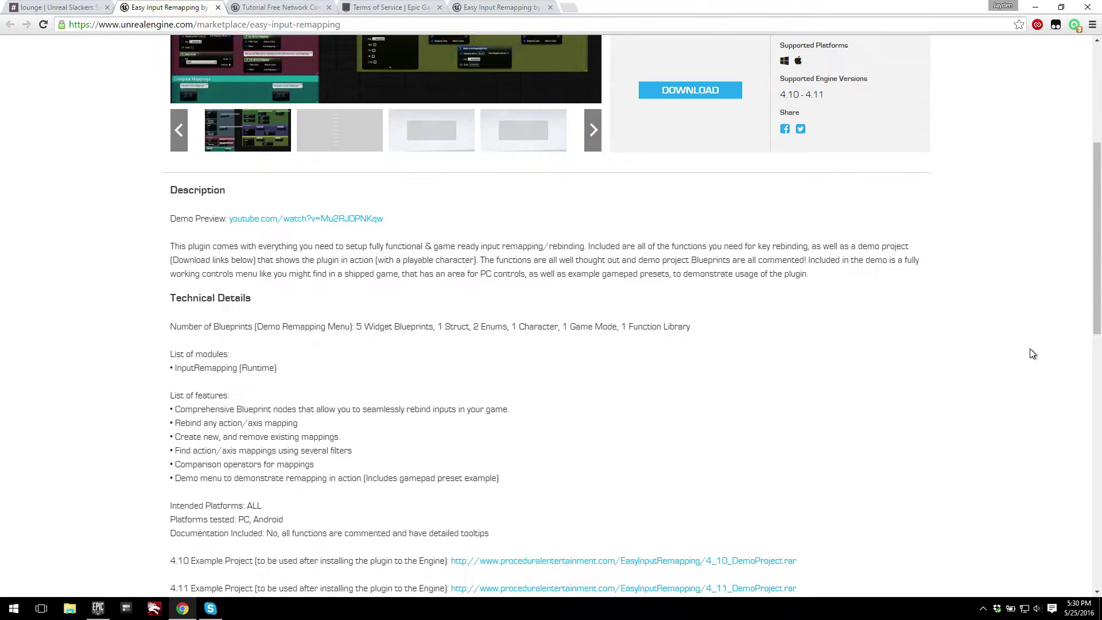
pyautogui.scroll(-4, 660, 472)
pyautogui.scroll(6, 665, 470)
pyautogui.scroll(3, 666, 470)
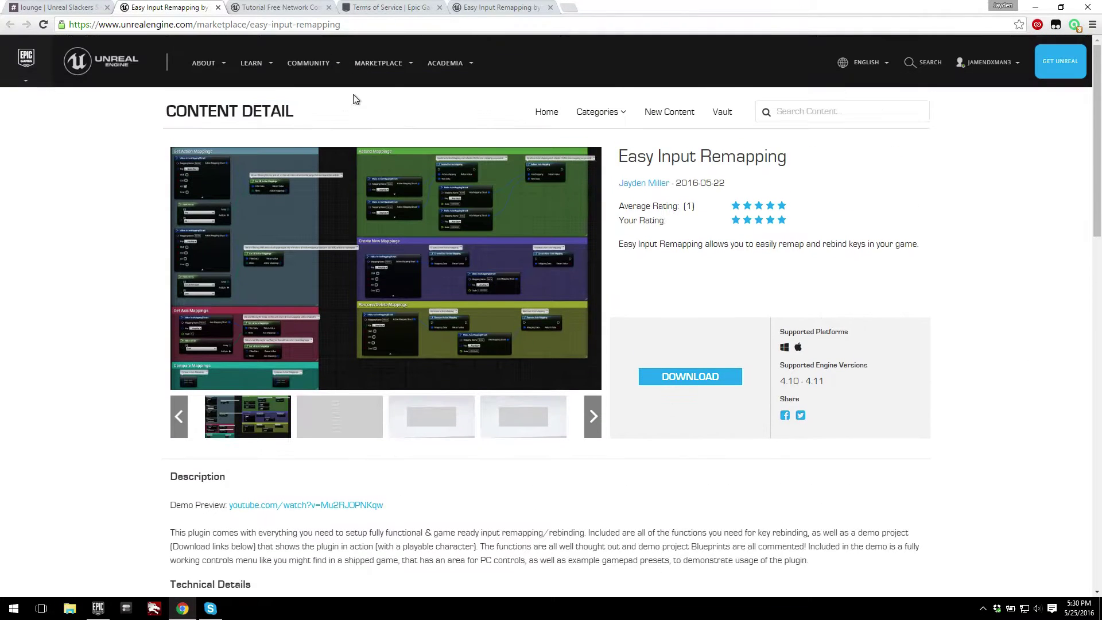
pyautogui.scroll(-8, 123, 275)
pyautogui.scroll(-2, 123, 280)
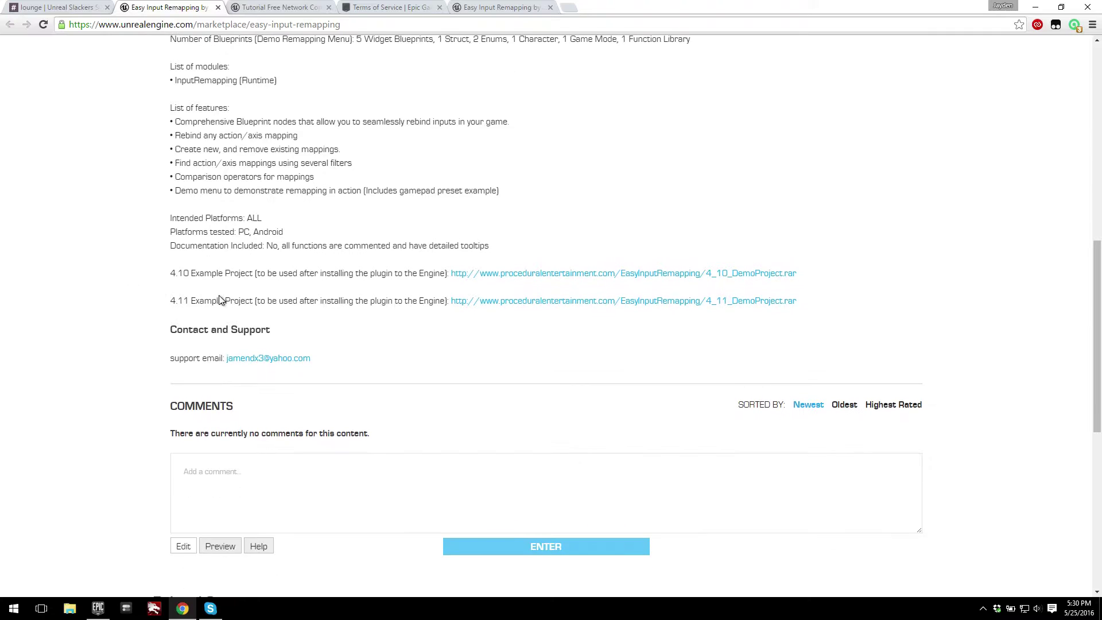
pyautogui.moveTo(168, 274); pyautogui.dragTo(255, 277)
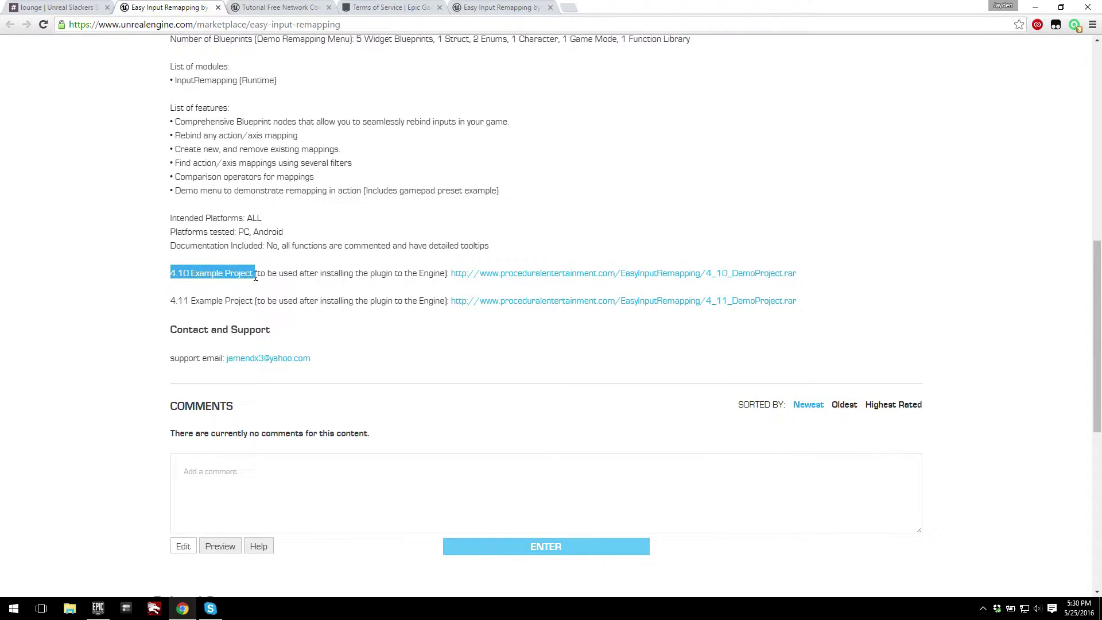
pyautogui.moveTo(171, 301); pyautogui.dragTo(222, 312)
pyautogui.click(211, 279)
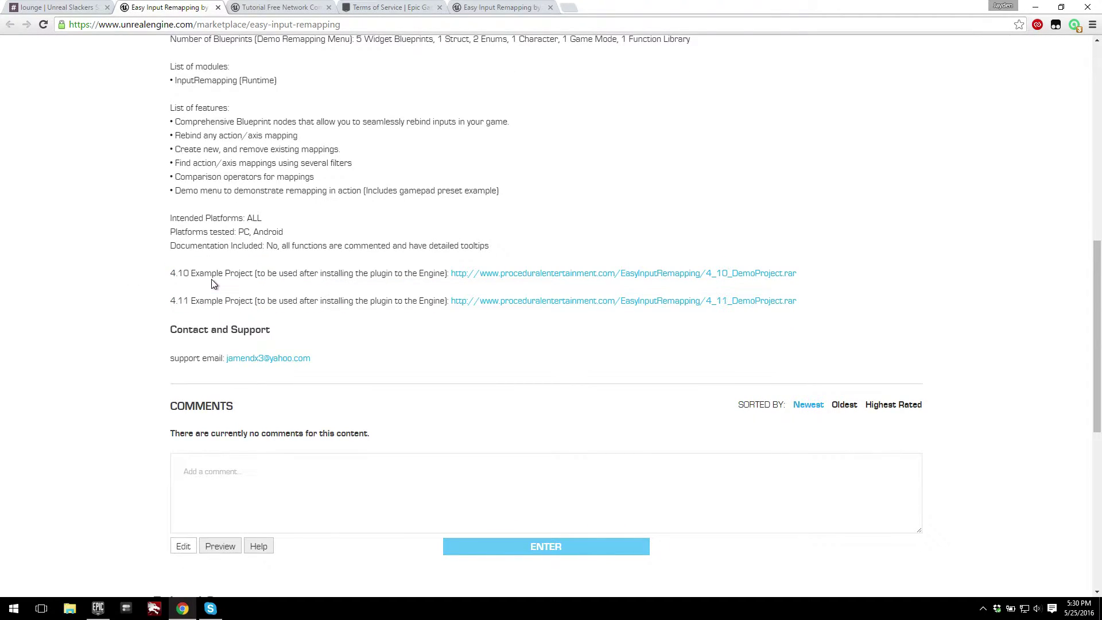
pyautogui.click(509, 303)
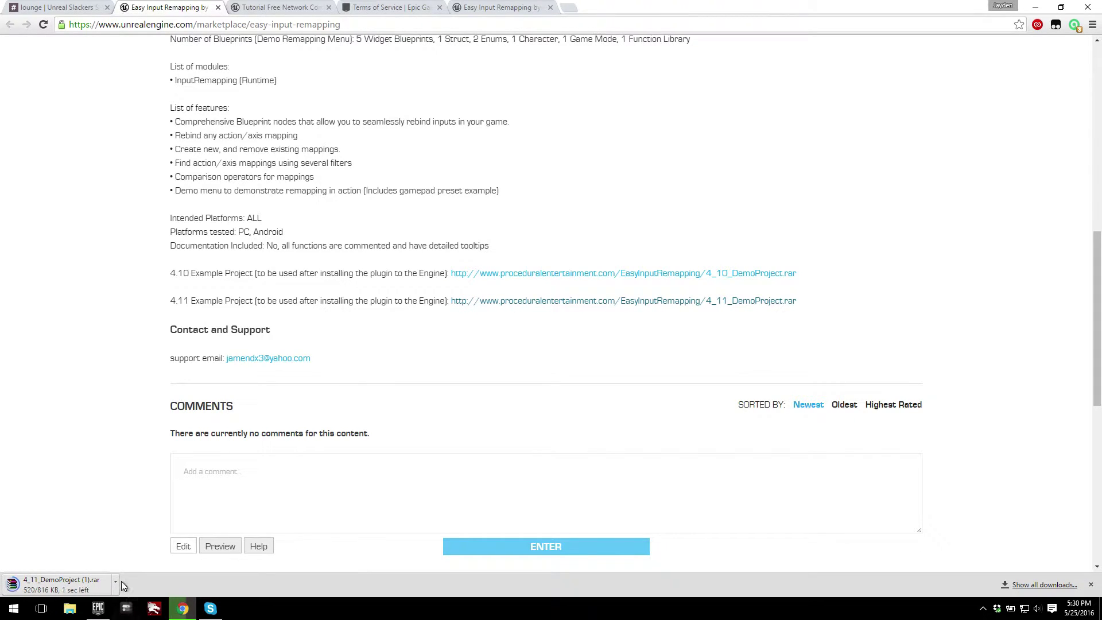
pyautogui.click(98, 581)
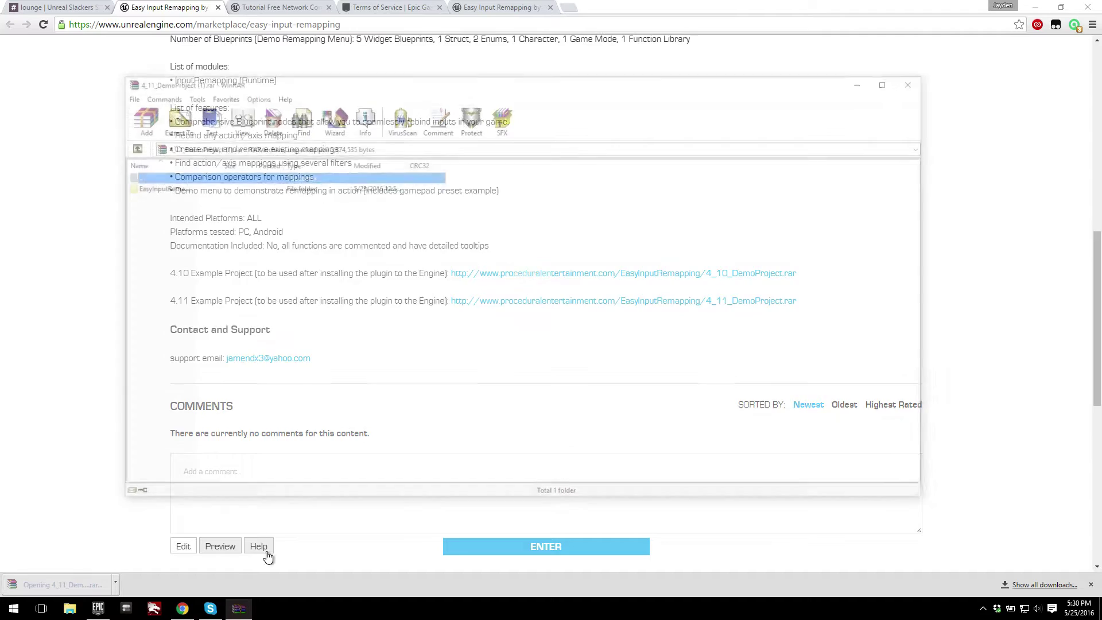
# Step: Extract the demo project archive to the Desktop and minimize WinRAR
pyautogui.click(168, 118)
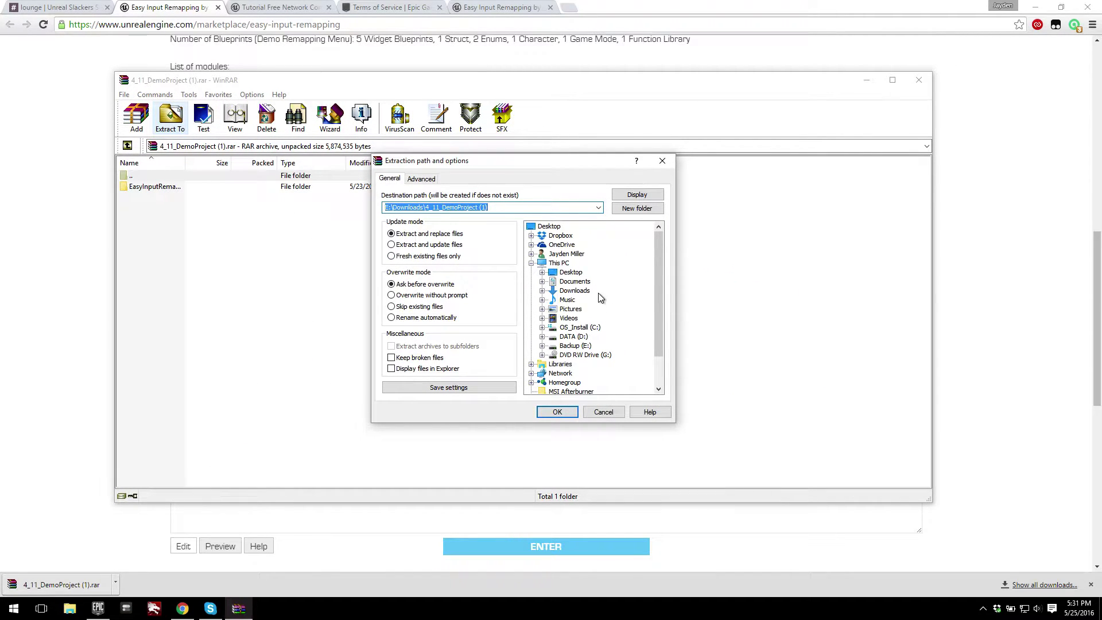
pyautogui.click(570, 272)
pyautogui.click(565, 415)
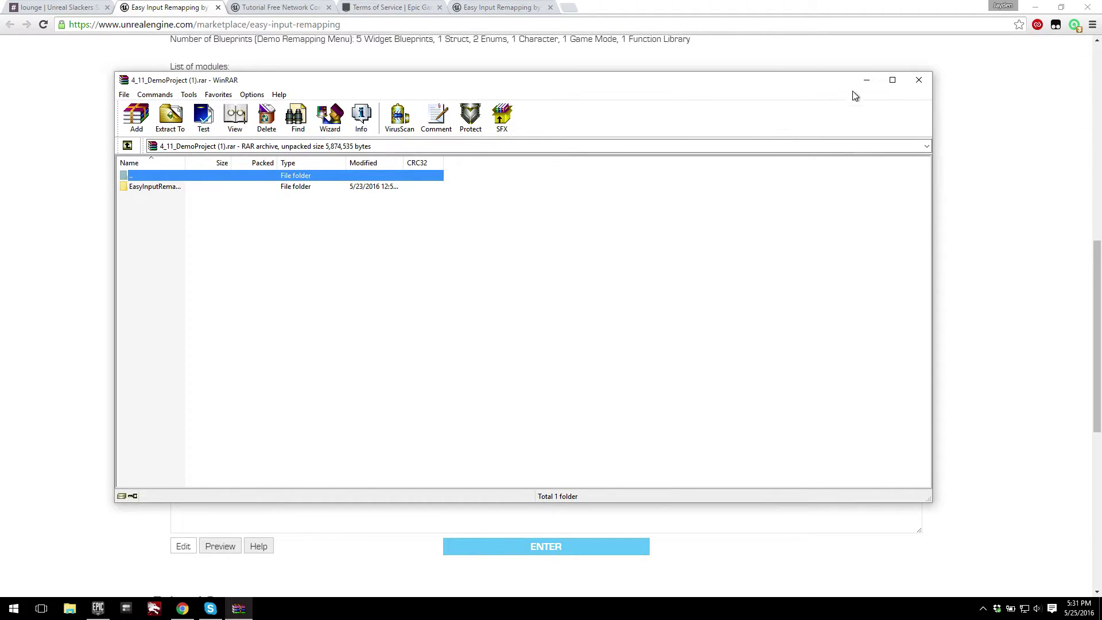
pyautogui.click(865, 85)
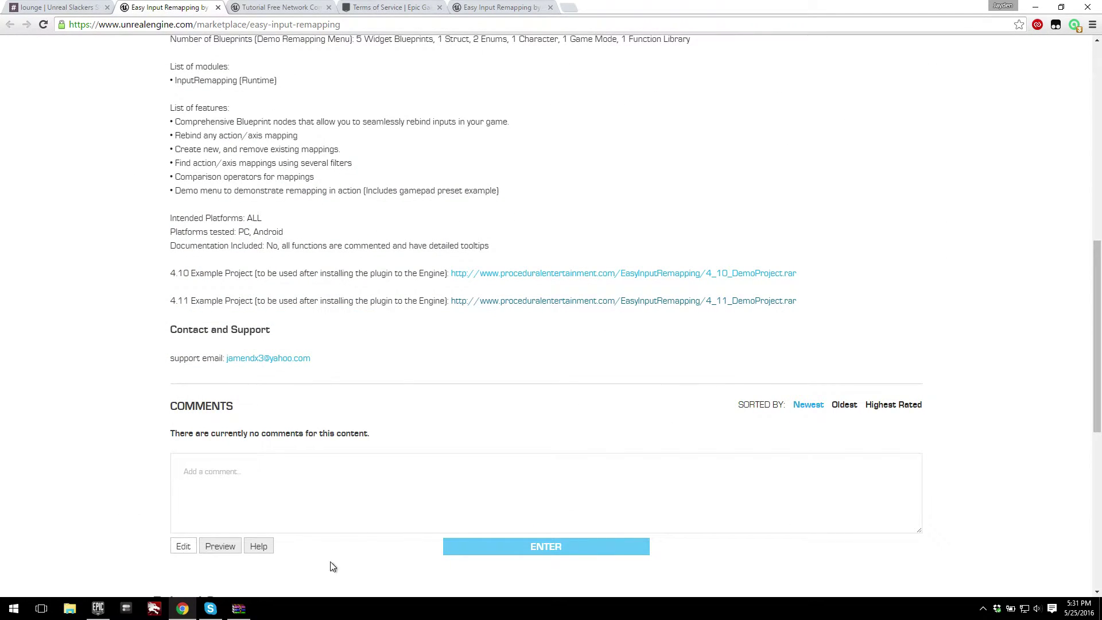
# Step: Verify in the launcher that Easy Input Remapping is already installed to the engine
pyautogui.click(98, 609)
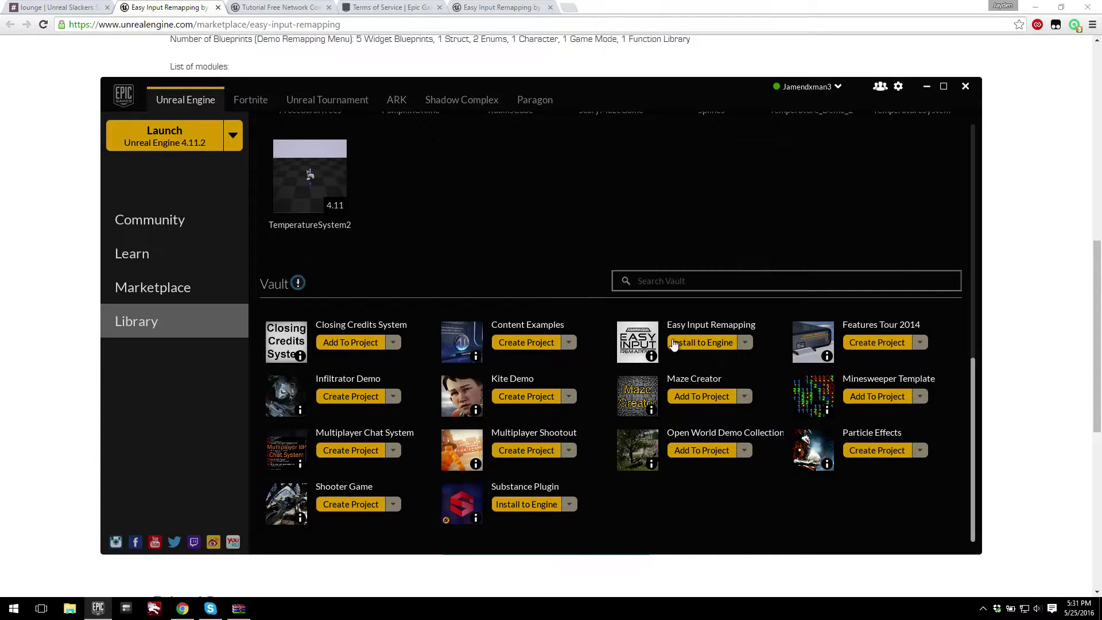
pyautogui.click(703, 343)
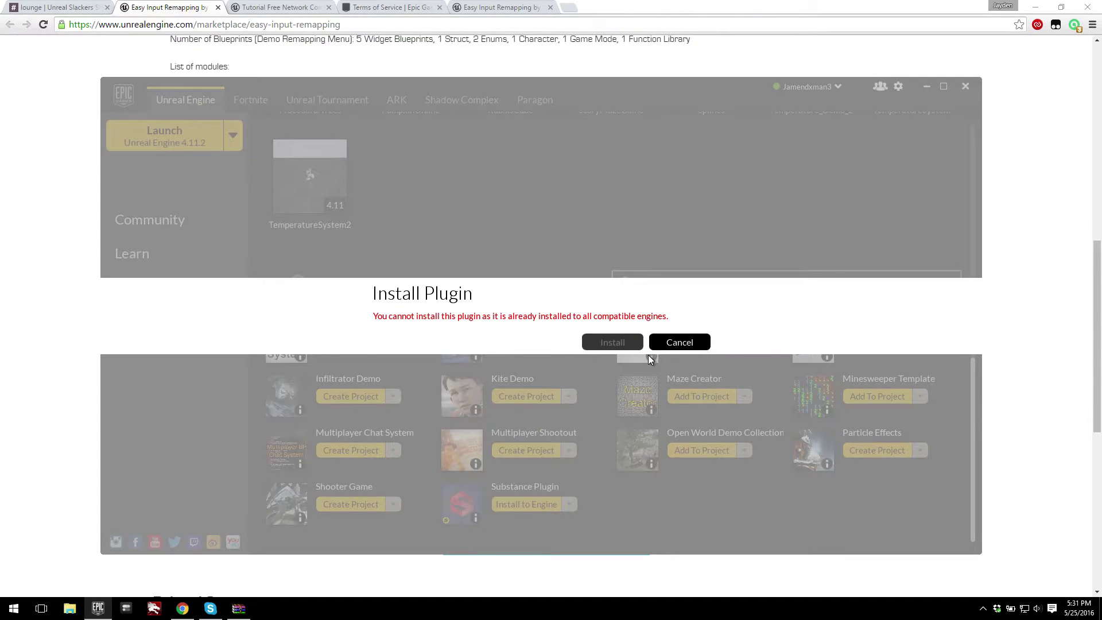
pyautogui.click(679, 342)
# Step: Minimize the launcher and browser, then select the EasyInputRemapping project icon on the desktop
pyautogui.click(926, 86)
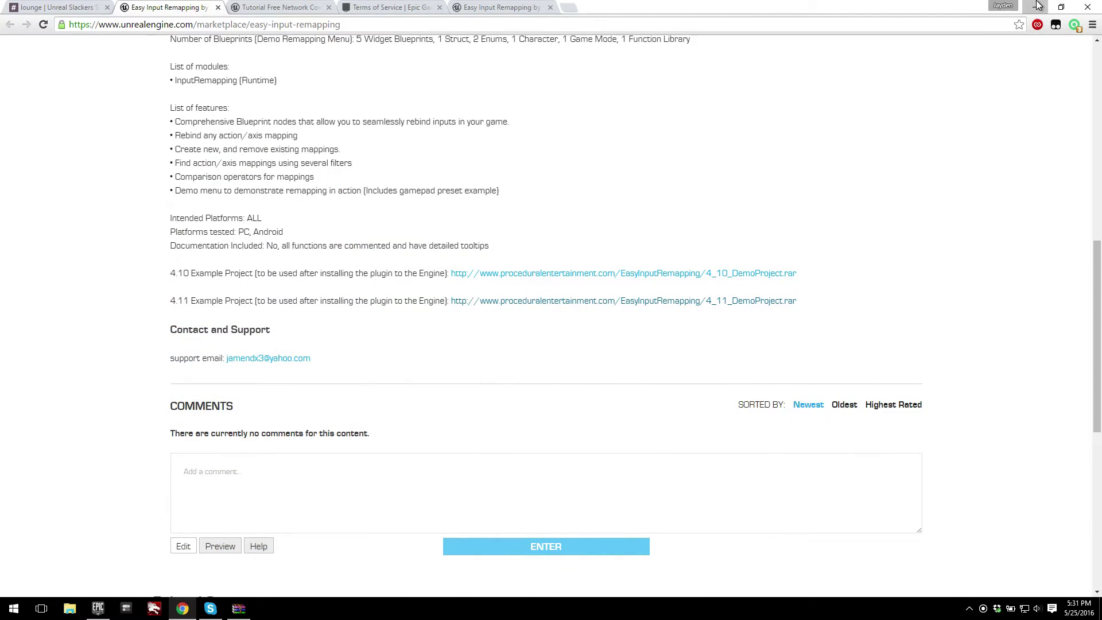
pyautogui.click(1037, 6)
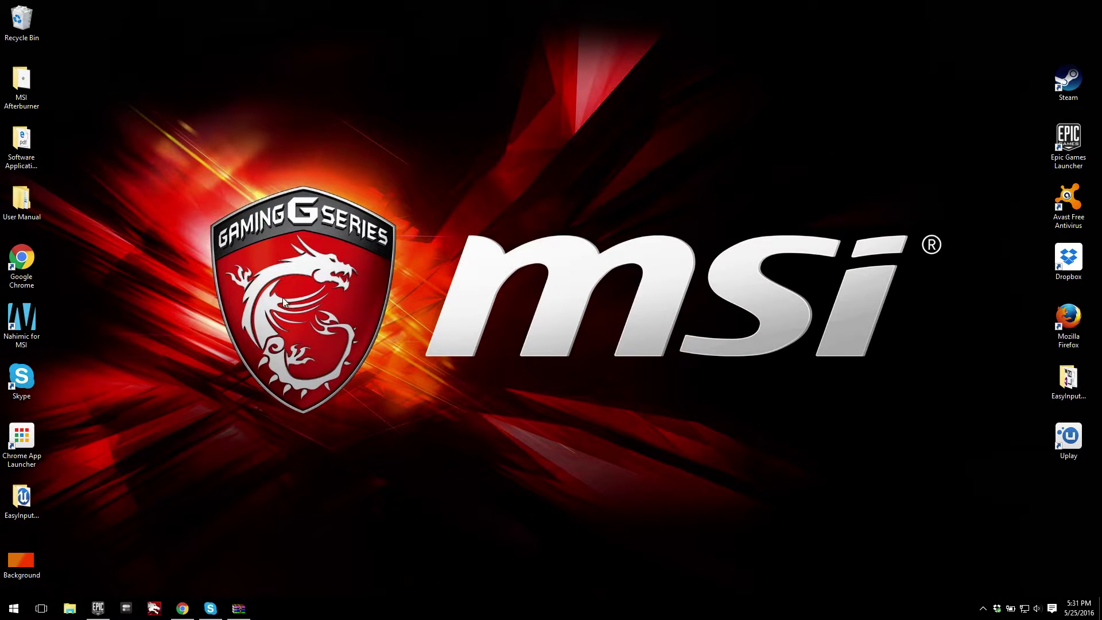
pyautogui.click(24, 519)
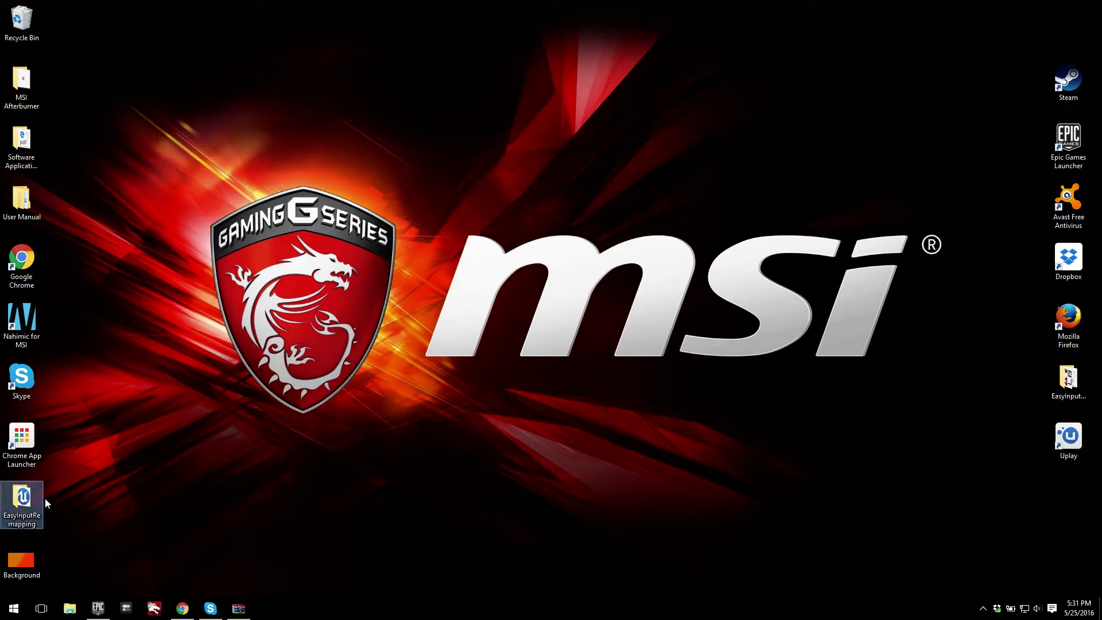
# Step: Open the EasyInputRemapping folder and launch EasyInputRemapping.uproject in Unreal Editor 4.11
pyautogui.doubleClick(32, 495)
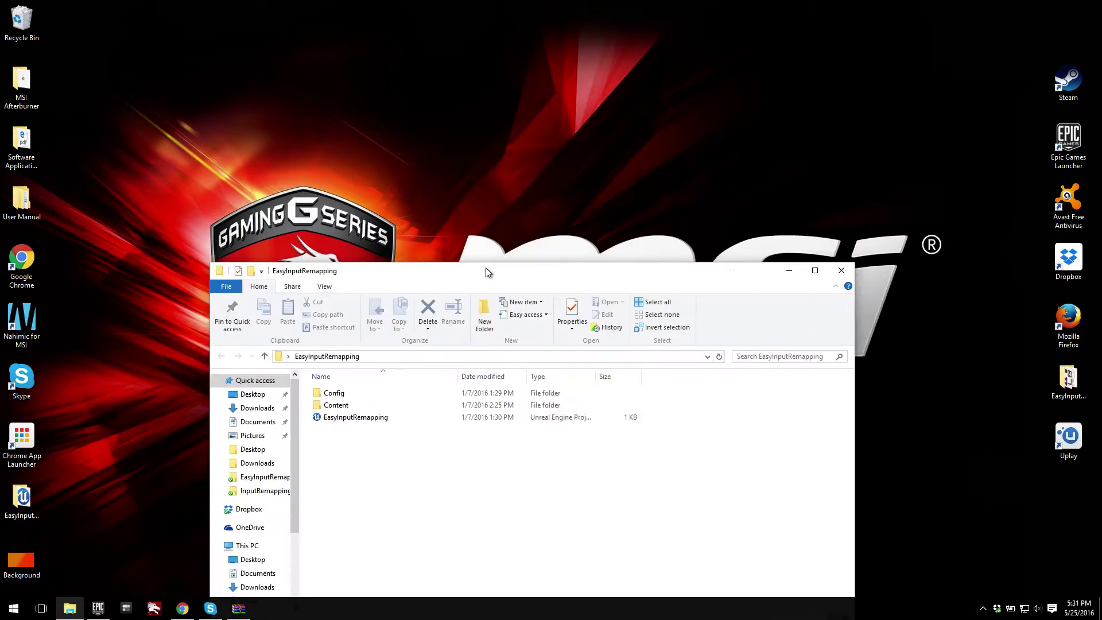
pyautogui.moveTo(481, 264); pyautogui.dragTo(484, 136)
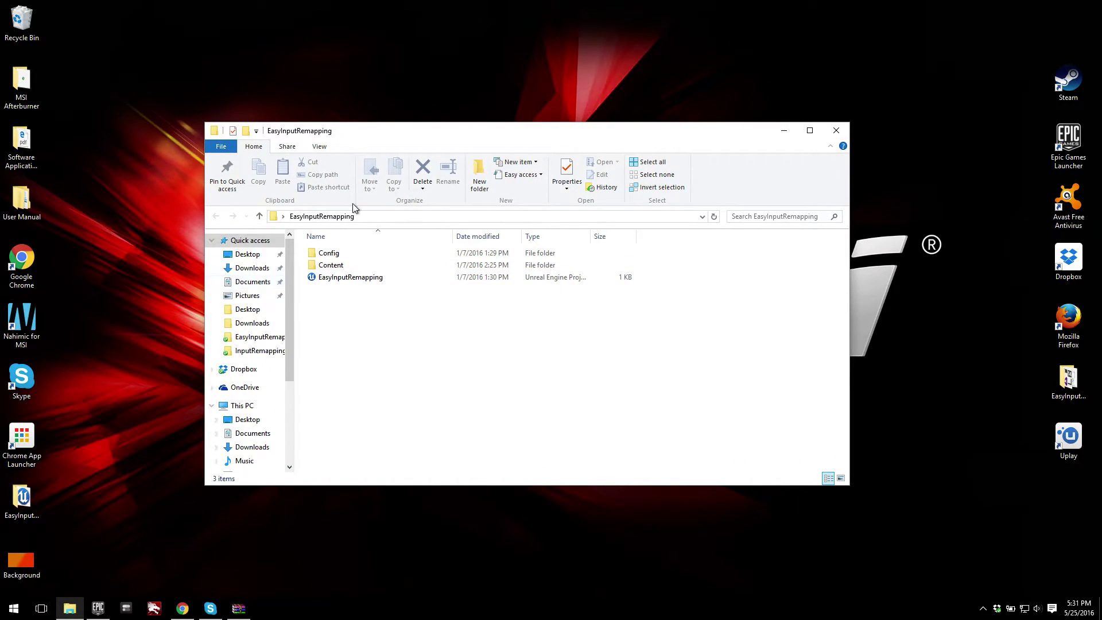
pyautogui.doubleClick(346, 278)
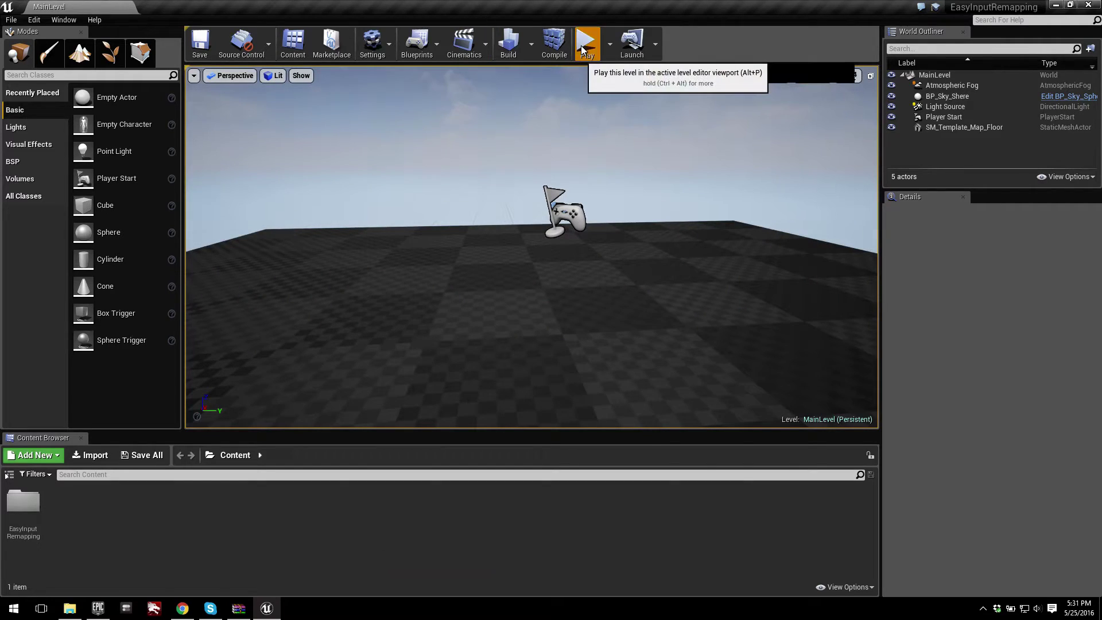
pyautogui.click(583, 46)
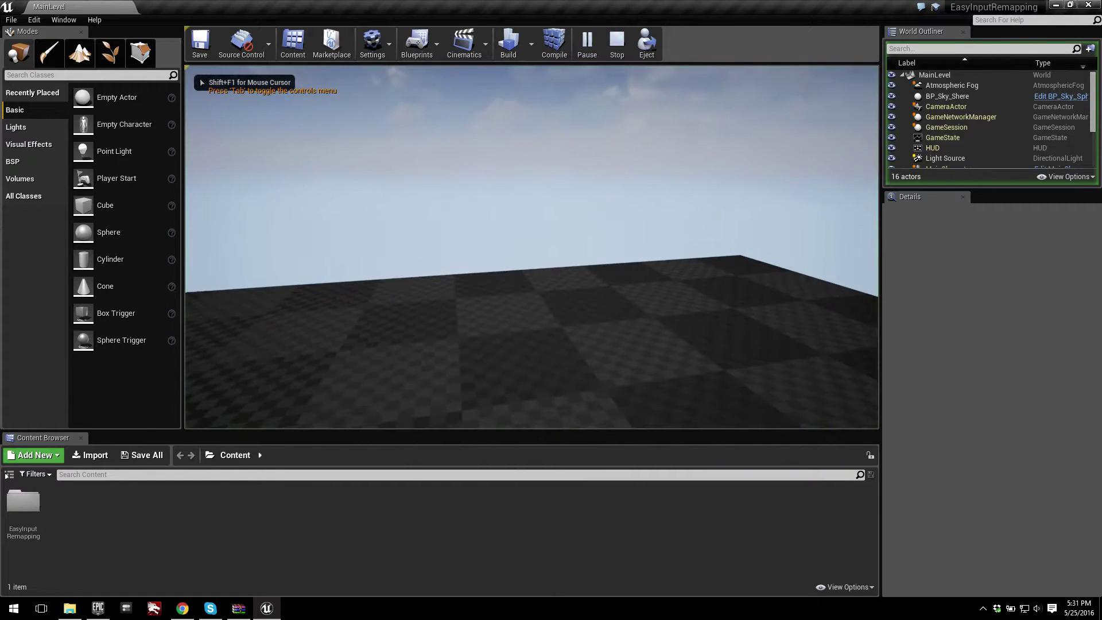
pyautogui.press('Tab')
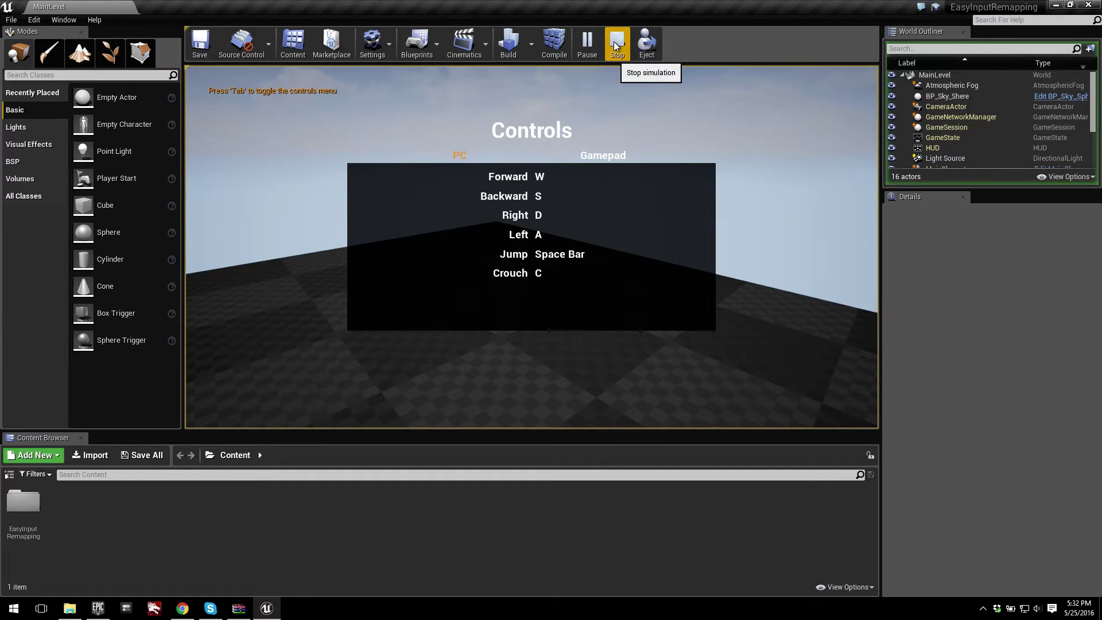
pyautogui.click(614, 41)
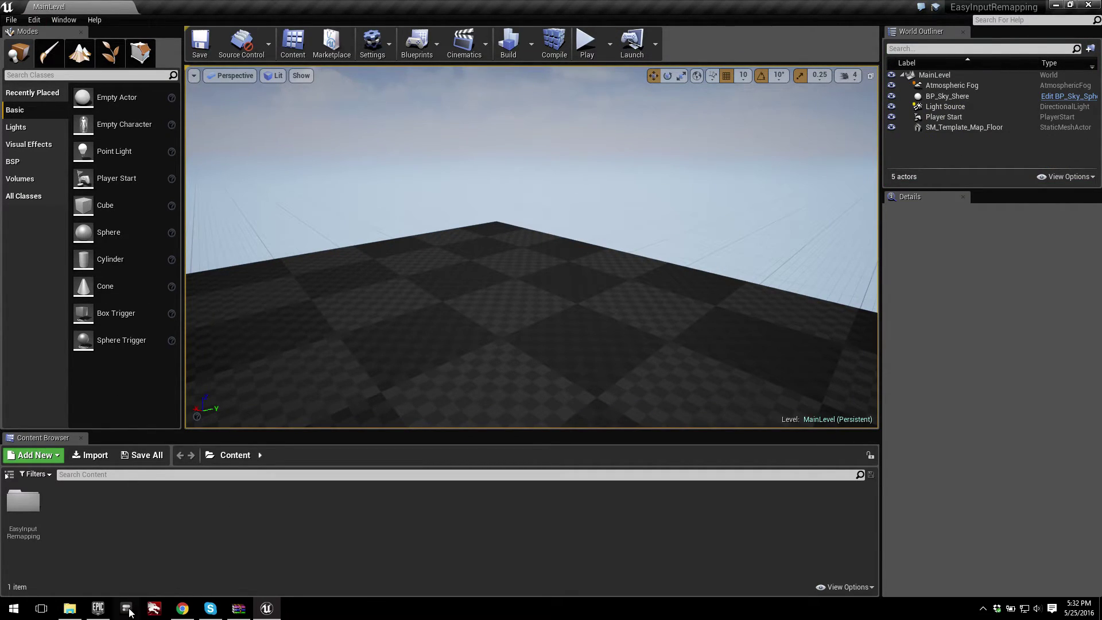
pyautogui.click(98, 608)
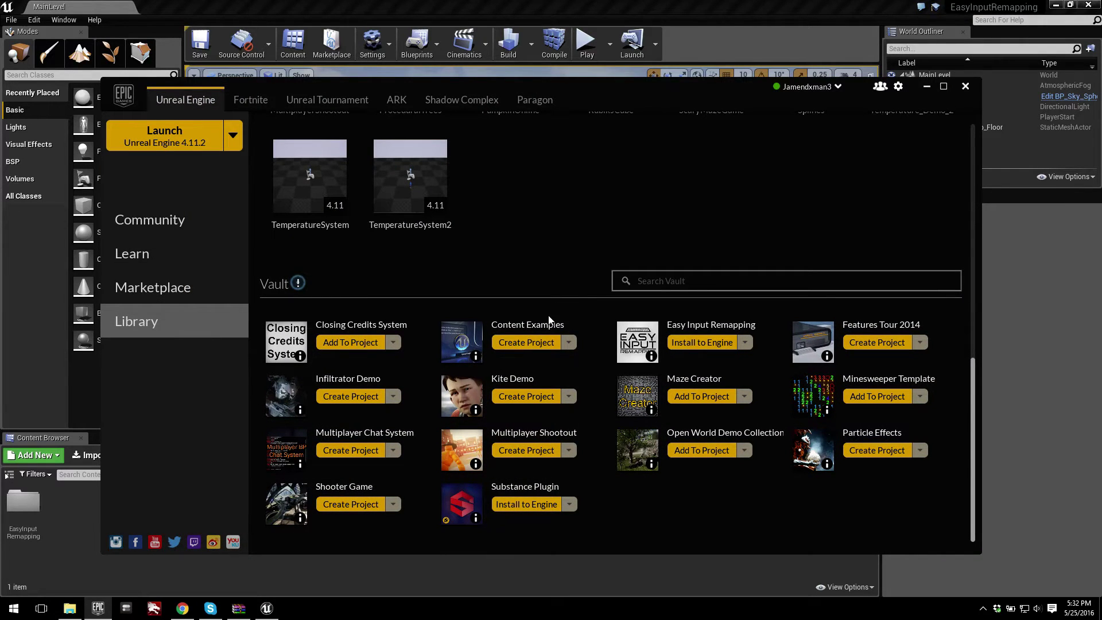
# Step: Open the AI_Workshop project from the launcher library
pyautogui.moveTo(972, 381); pyautogui.dragTo(988, 160)
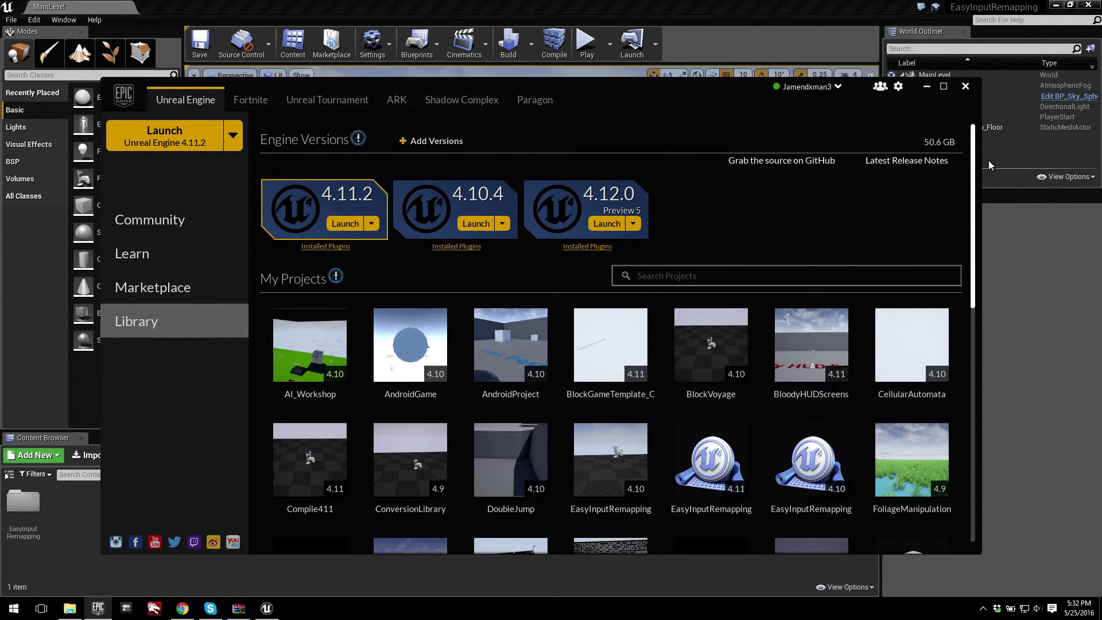
pyautogui.rightClick(284, 326)
pyautogui.click(303, 334)
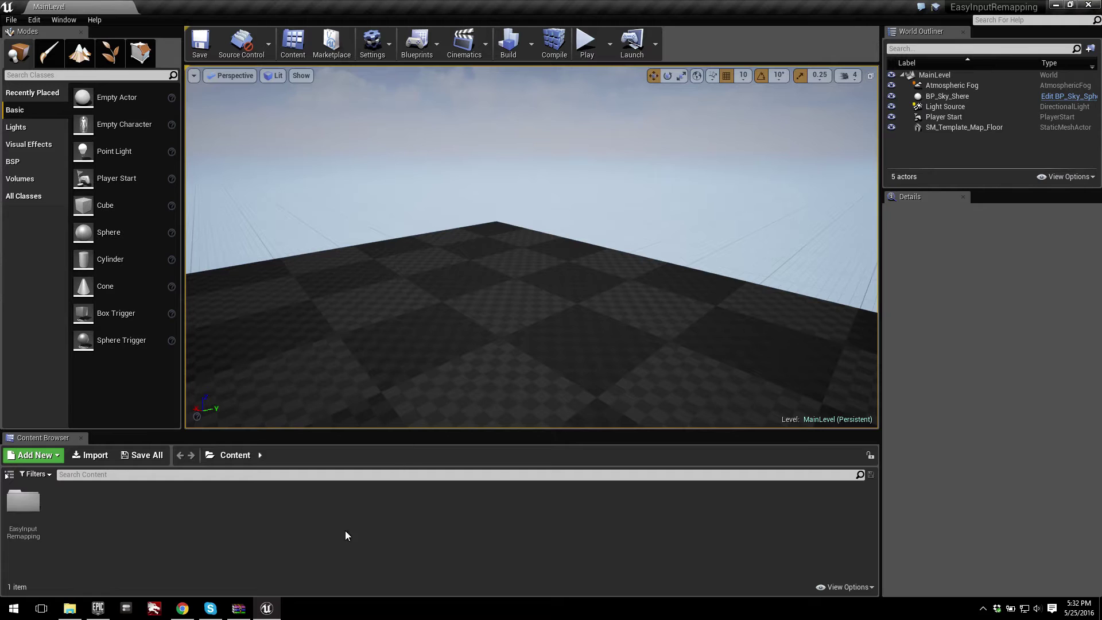
# Step: Open Compile411 from the library, then close the AI_Workshop and EasyInputRemapping editors
pyautogui.click(98, 607)
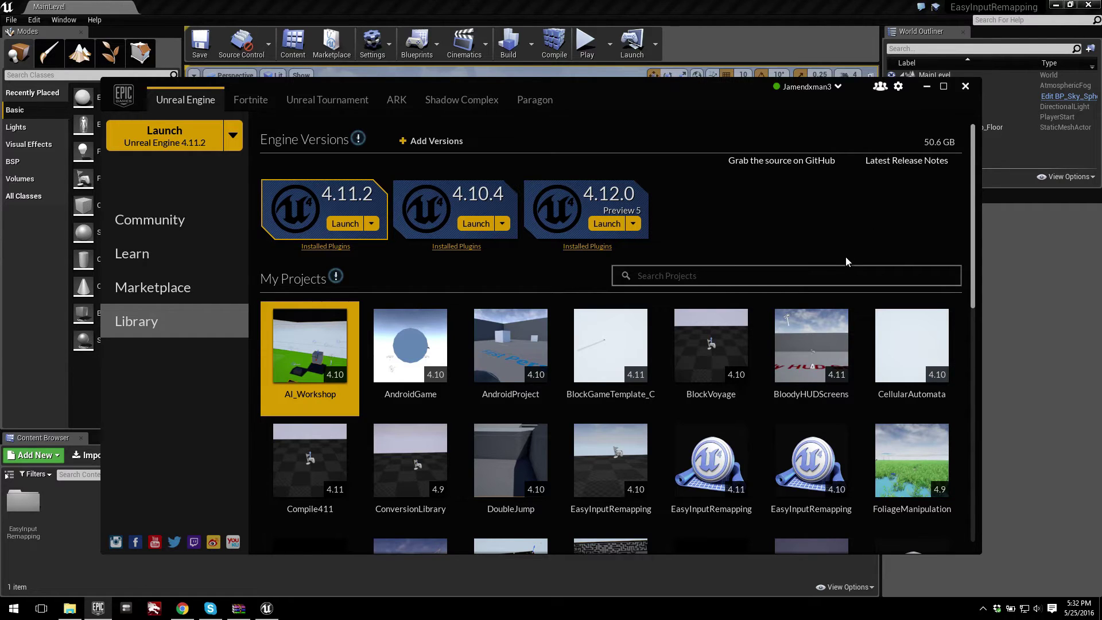
pyautogui.rightClick(322, 465)
pyautogui.click(361, 475)
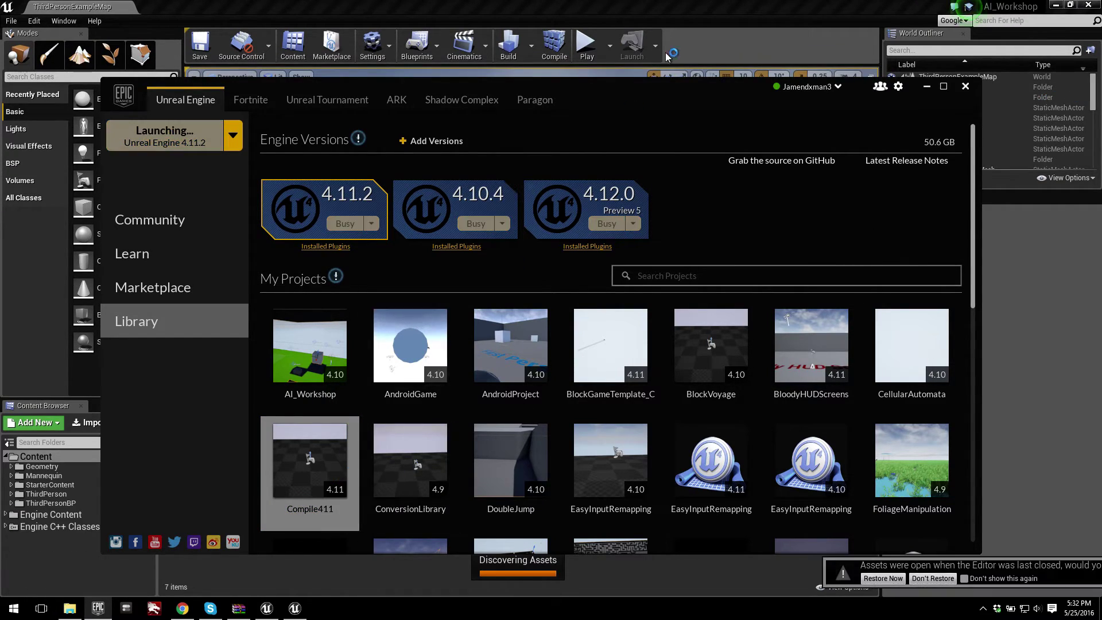
pyautogui.click(1088, 5)
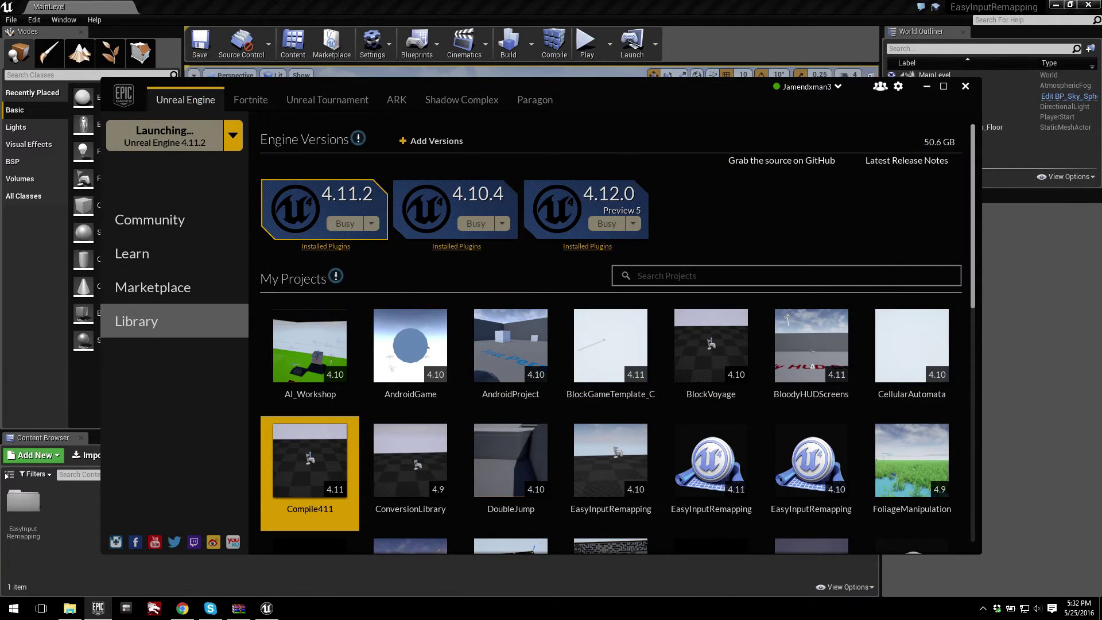
pyautogui.click(1094, 6)
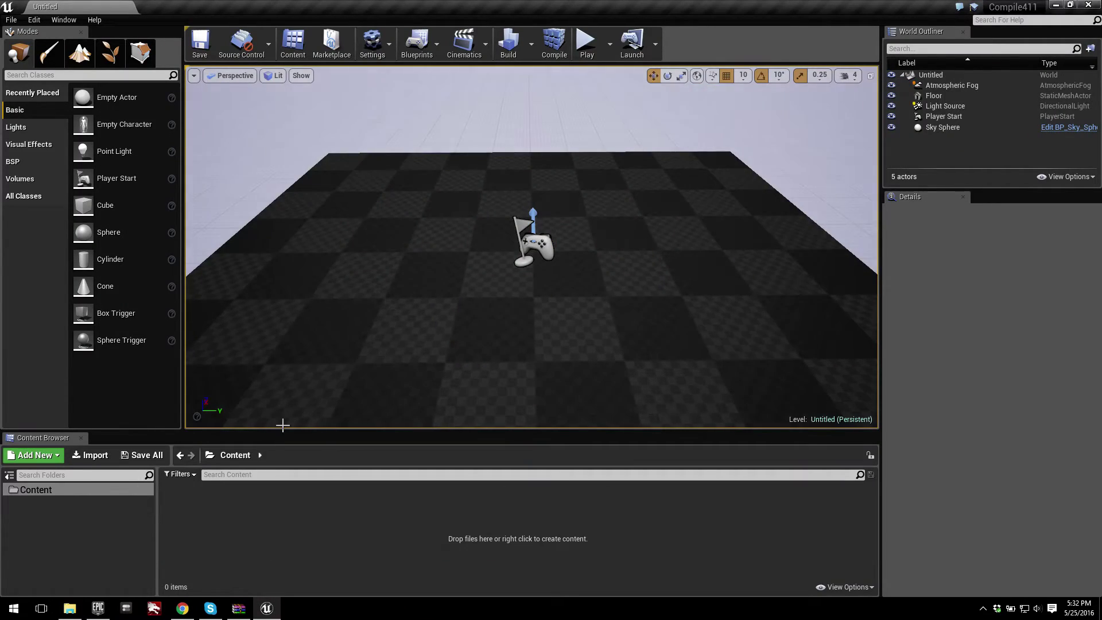
# Step: Create an Actor blueprint, NewBlueprint, and open its Event Graph full screen
pyautogui.rightClick(230, 509)
pyautogui.click(292, 318)
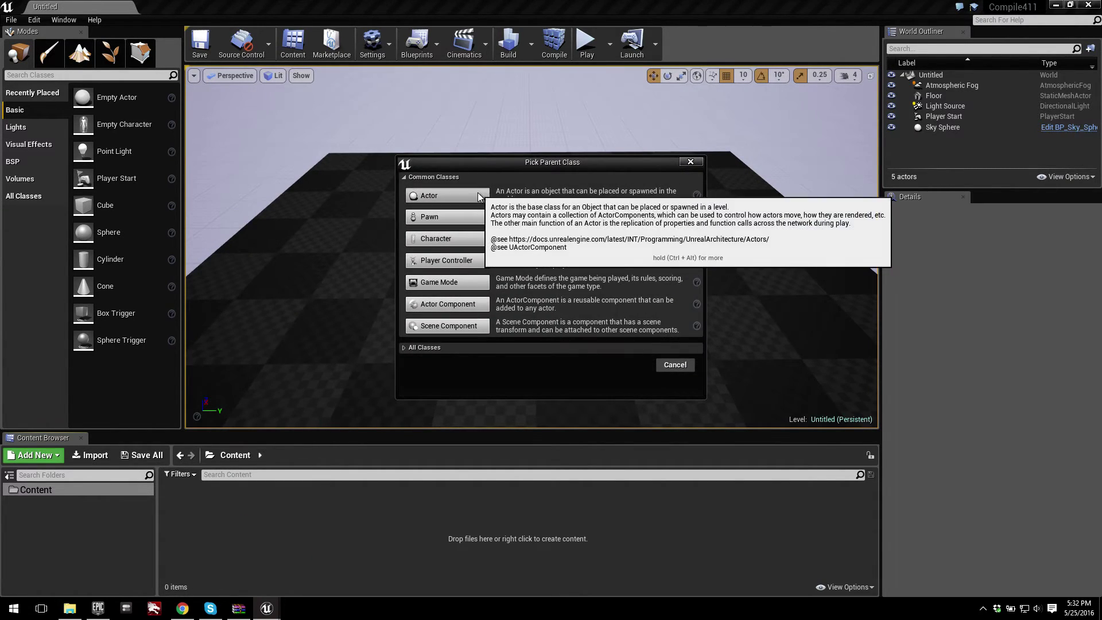
pyautogui.click(447, 198)
pyautogui.doubleClick(198, 486)
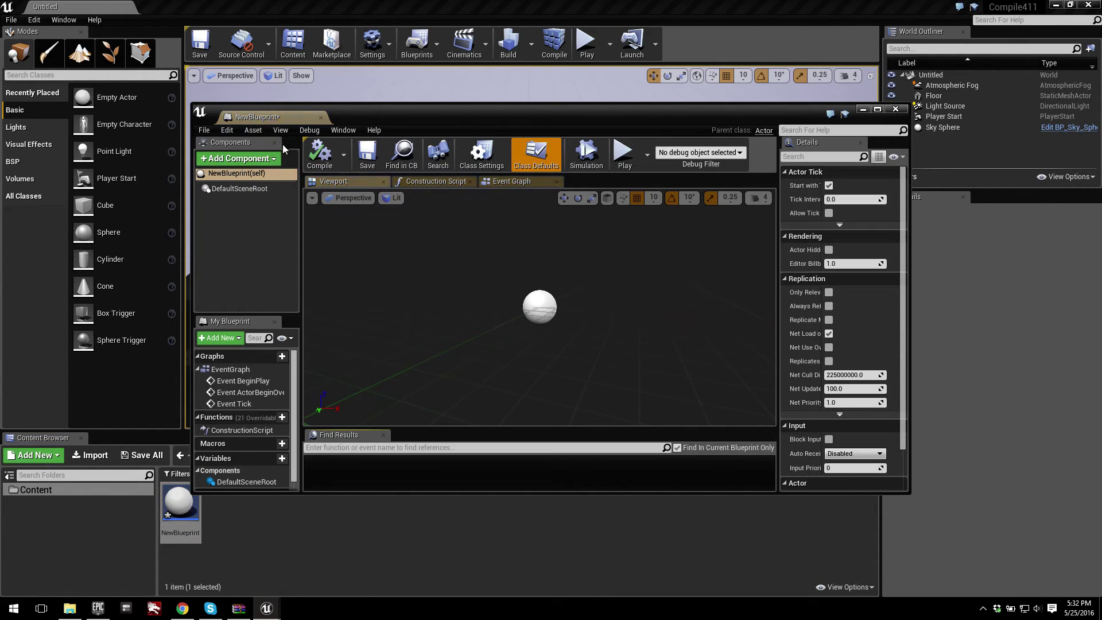
pyautogui.doubleClick(273, 118)
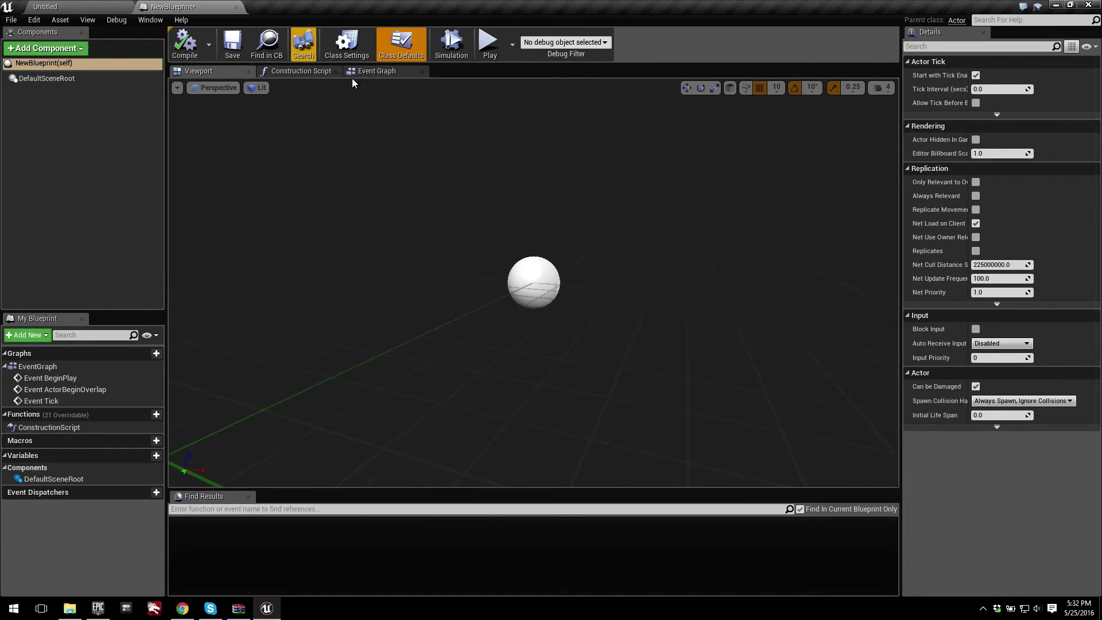
pyautogui.click(381, 70)
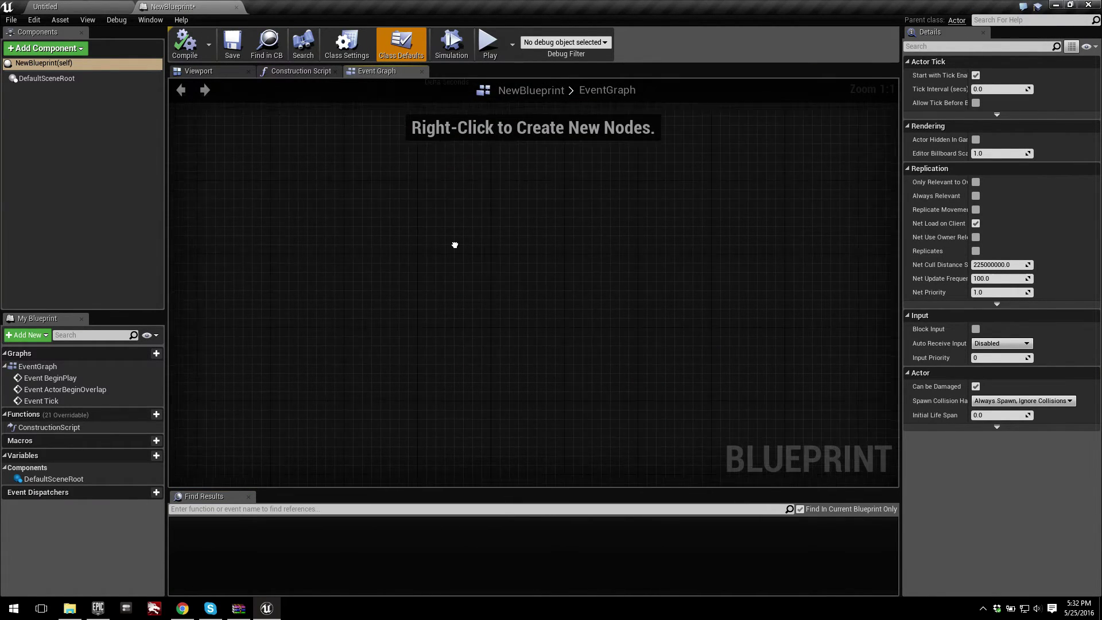
# Step: Search 'easy input', place a Create New Axis Mapping node, then delete it
pyautogui.rightClick(463, 374)
pyautogui.write('easy input')
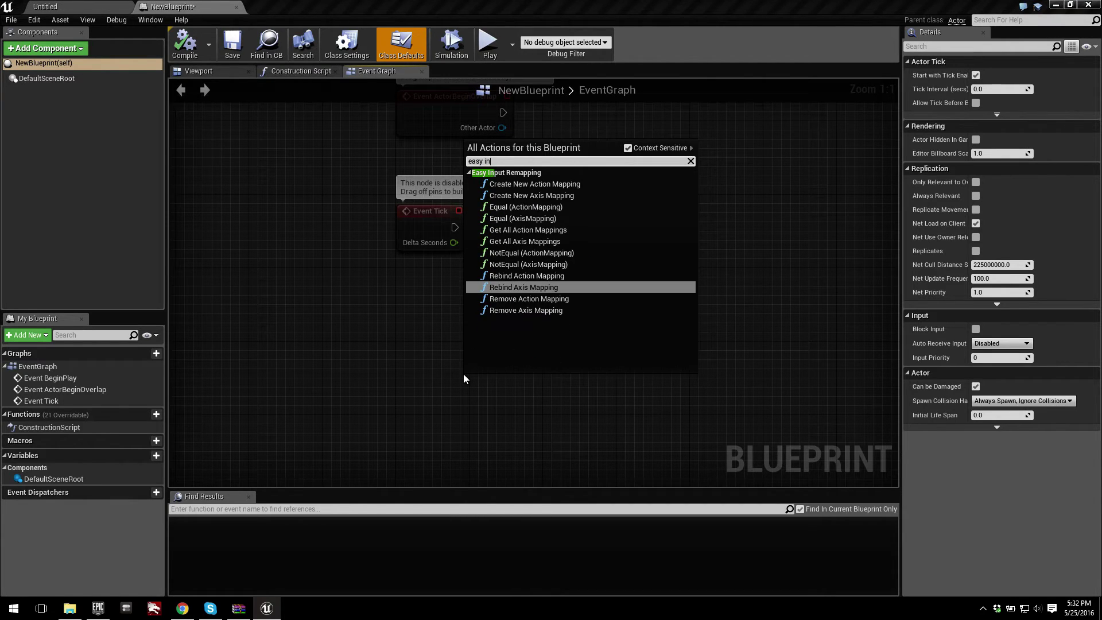
pyautogui.click(511, 195)
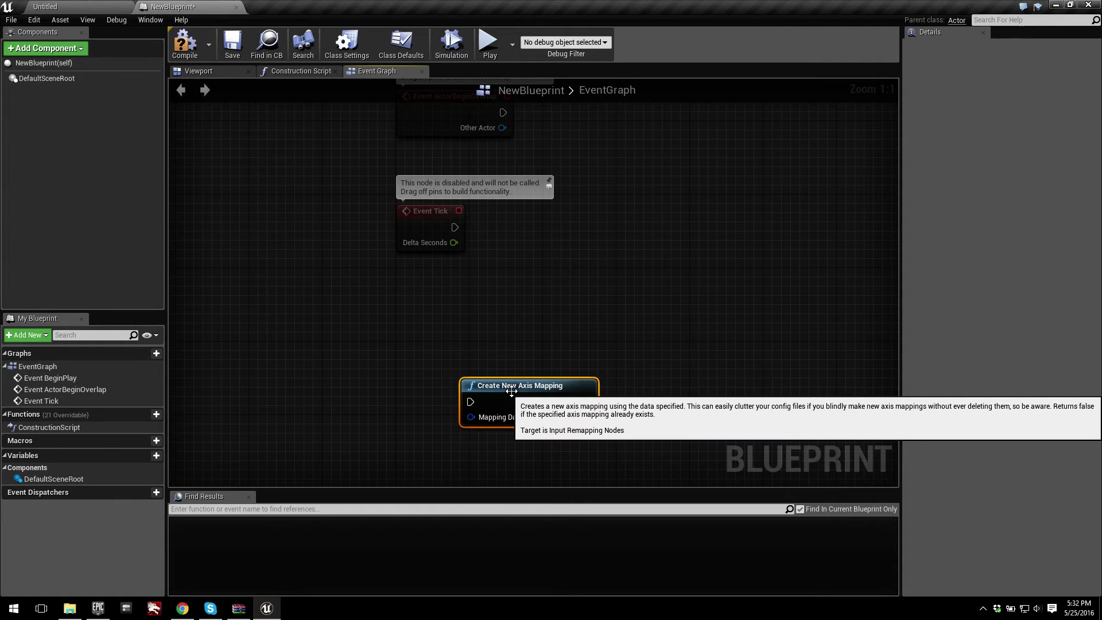
pyautogui.press('Delete')
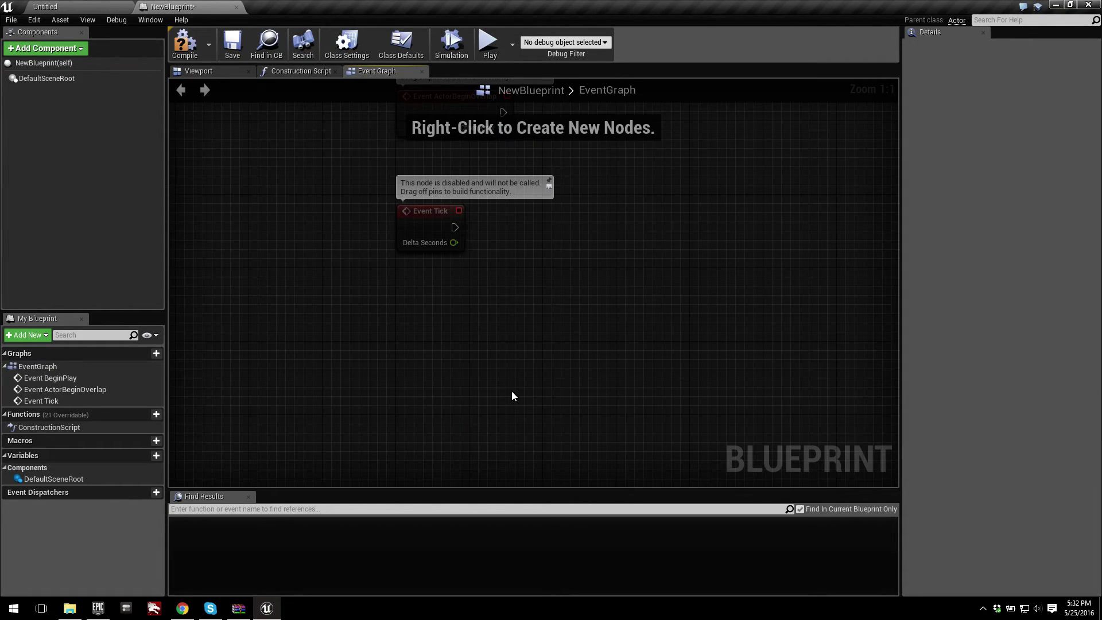
pyautogui.press('Home')
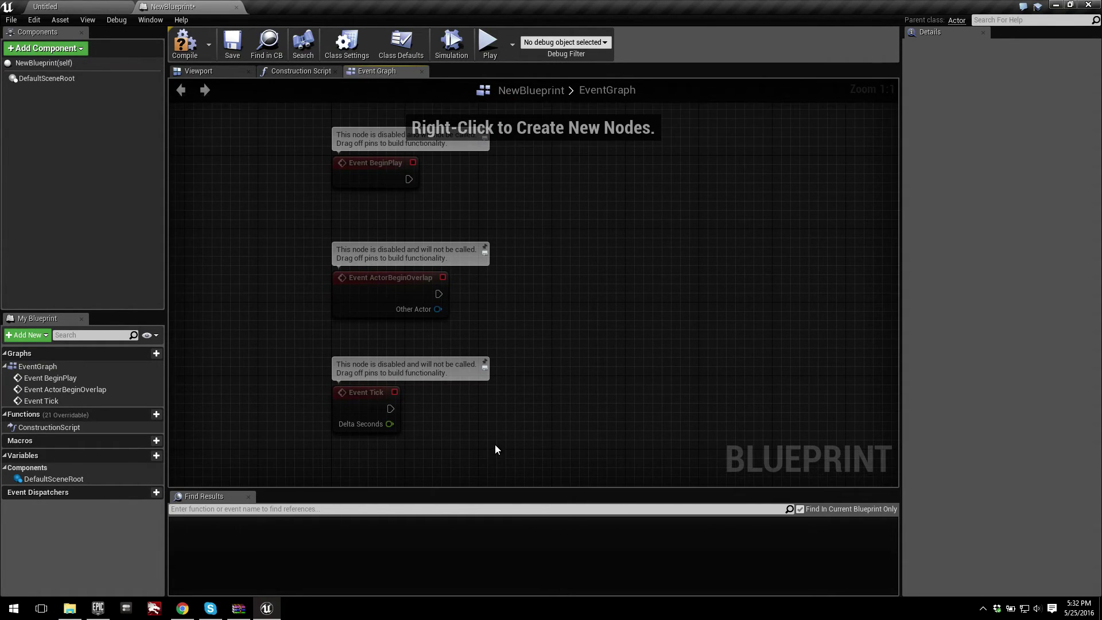
# Step: Close the Compile411 editor without saving the new blueprint
pyautogui.click(113, 5)
pyautogui.click(34, 20)
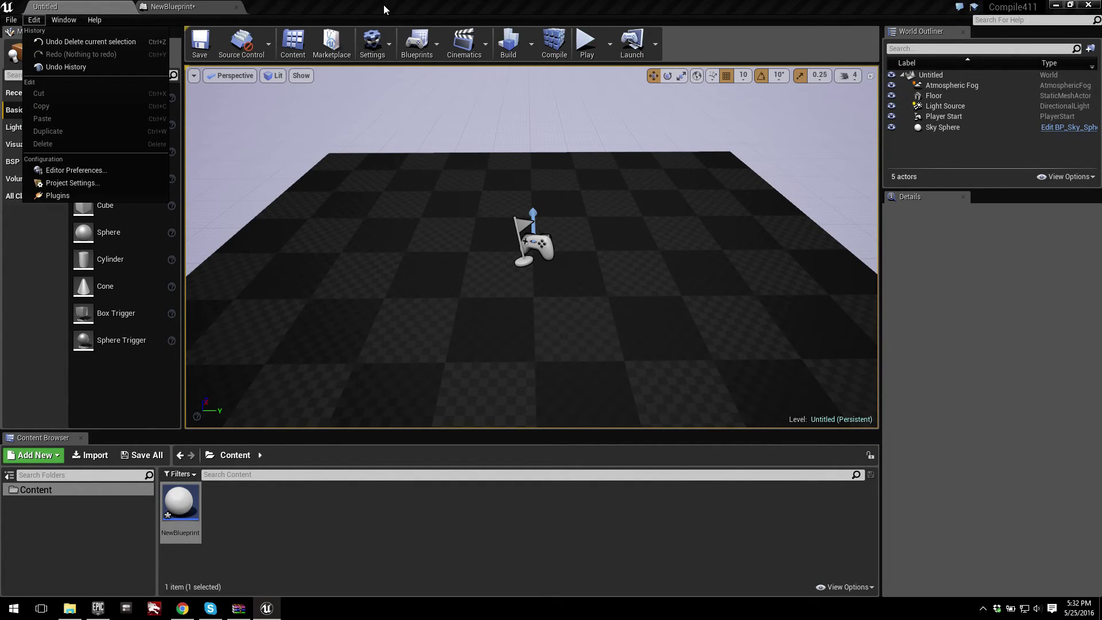
pyautogui.click(1087, 5)
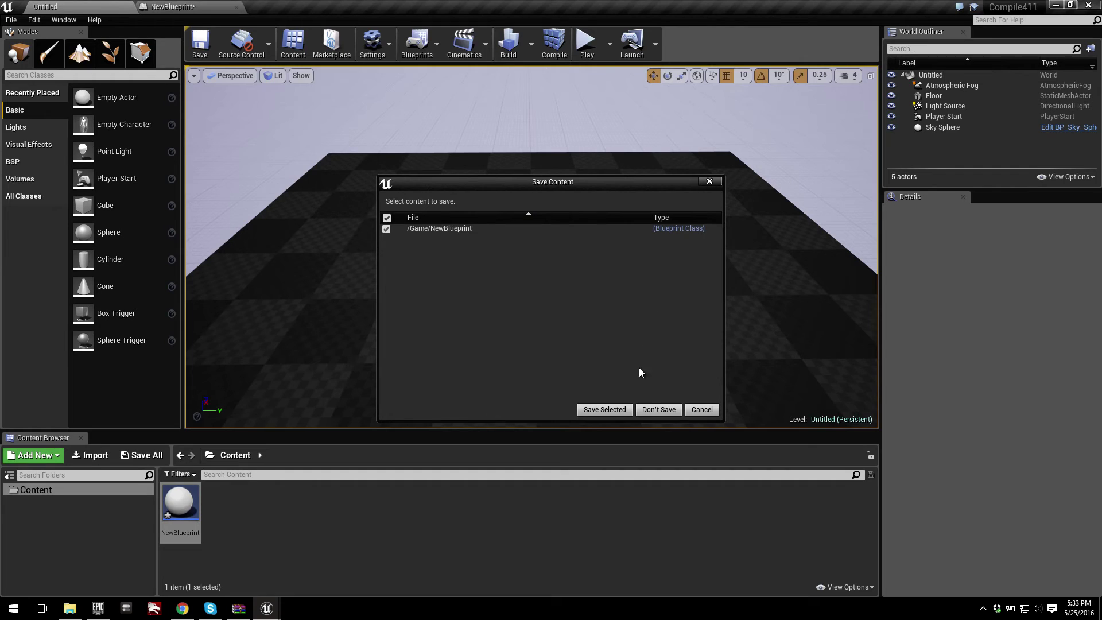
pyautogui.click(652, 411)
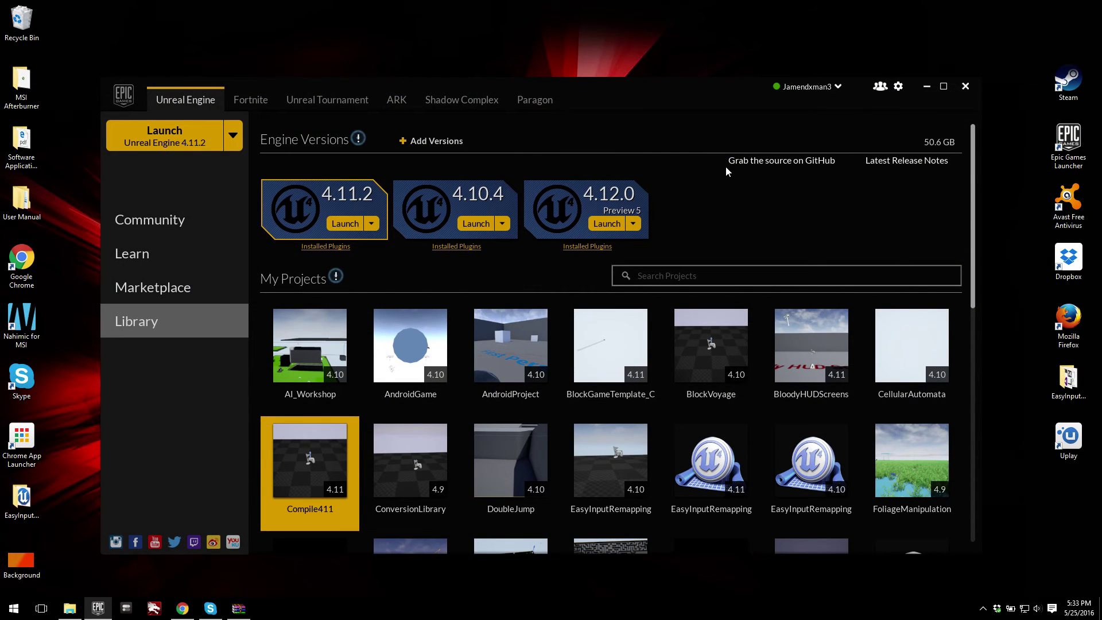
# Step: Minimise the Epic Games Launcher and close the EasyInputRemapping folder window
pyautogui.click(926, 86)
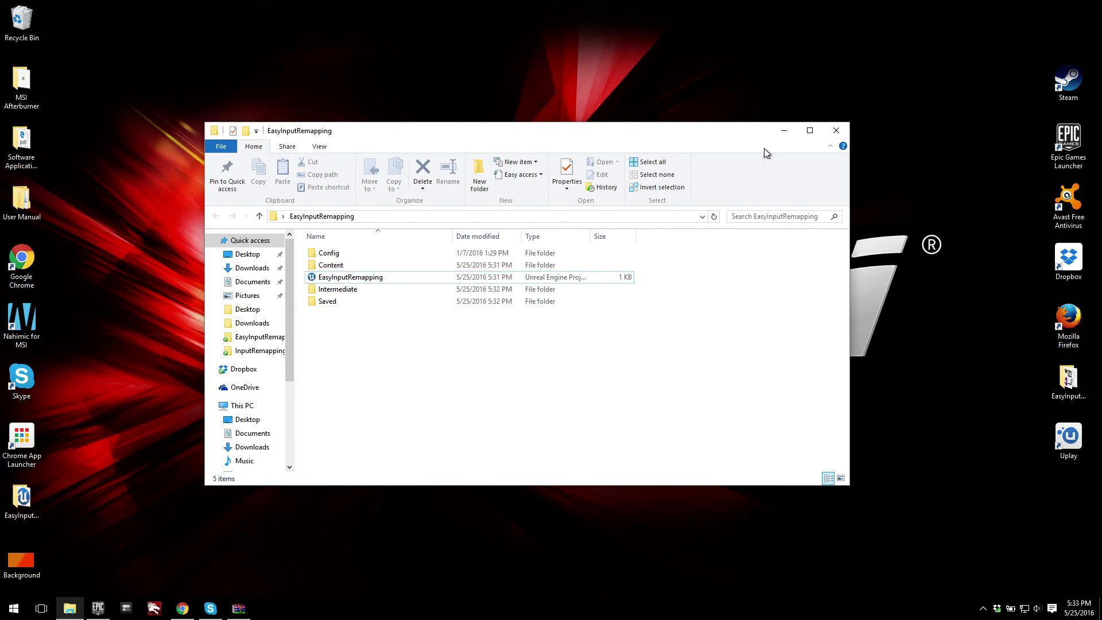
pyautogui.click(836, 130)
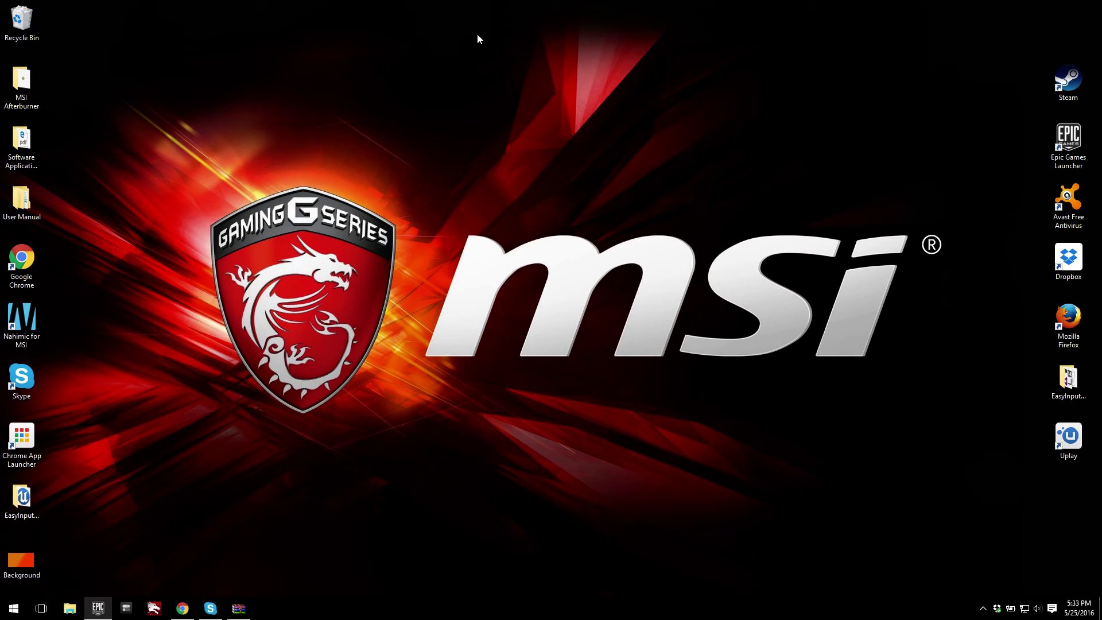